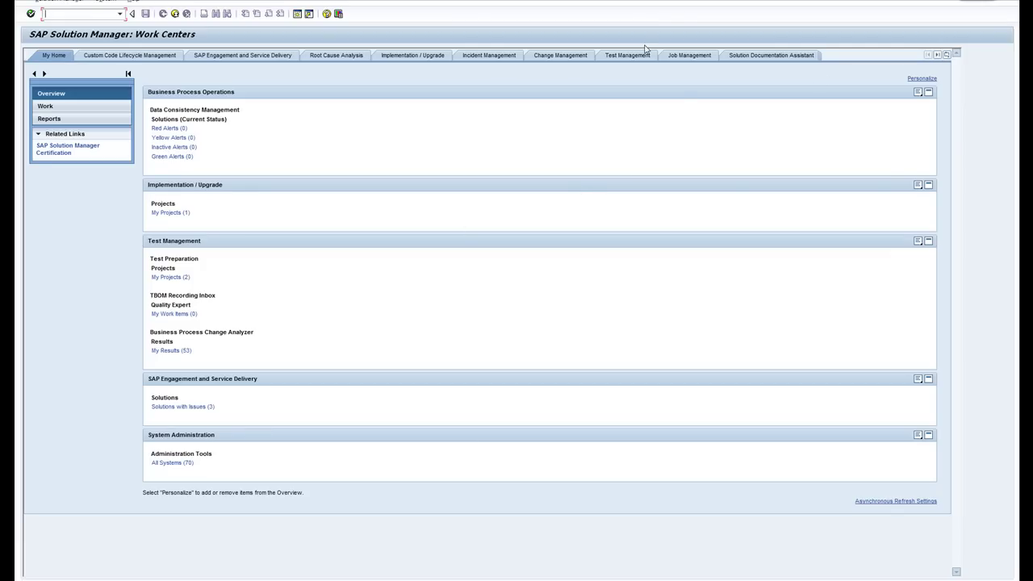
Open the BP Change Analyzer in the Test Management work center
click(620, 55)
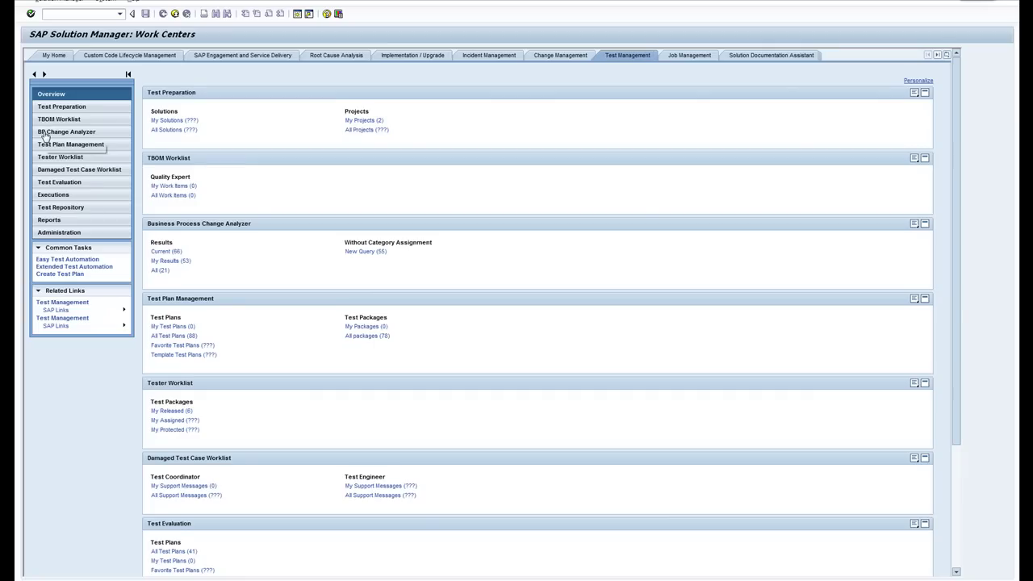
click(71, 144)
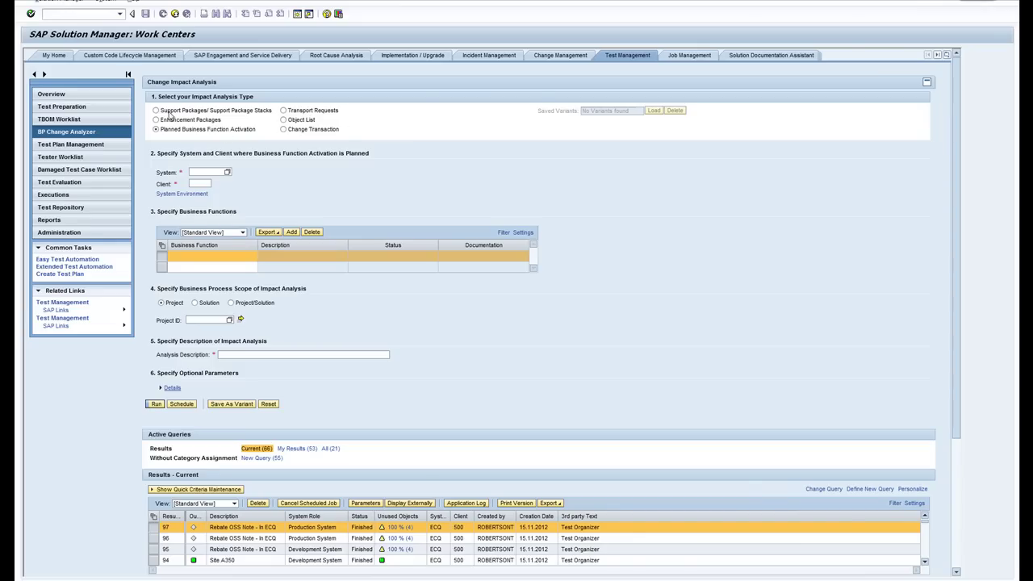
Review the input forms for the impact analysis types, from Support Packages through Enhancement Packages, Transport Requests and Object List to Change Transaction
click(156, 111)
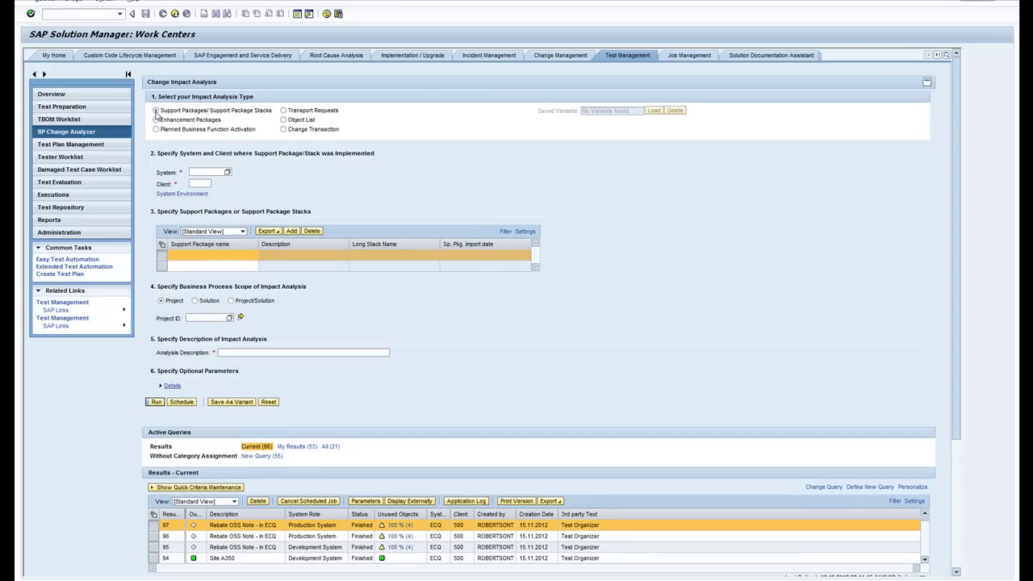
click(155, 121)
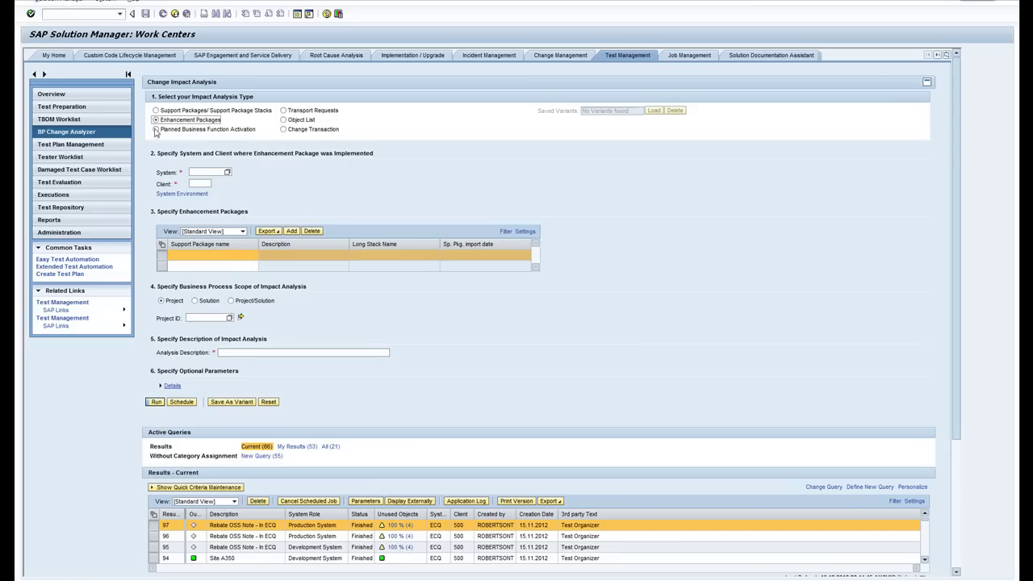
click(155, 130)
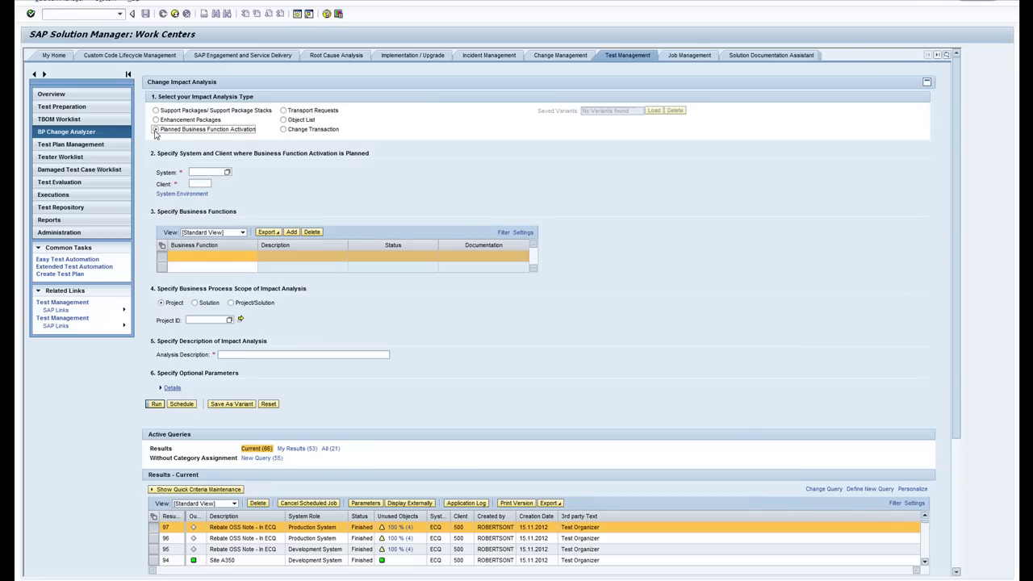
click(283, 110)
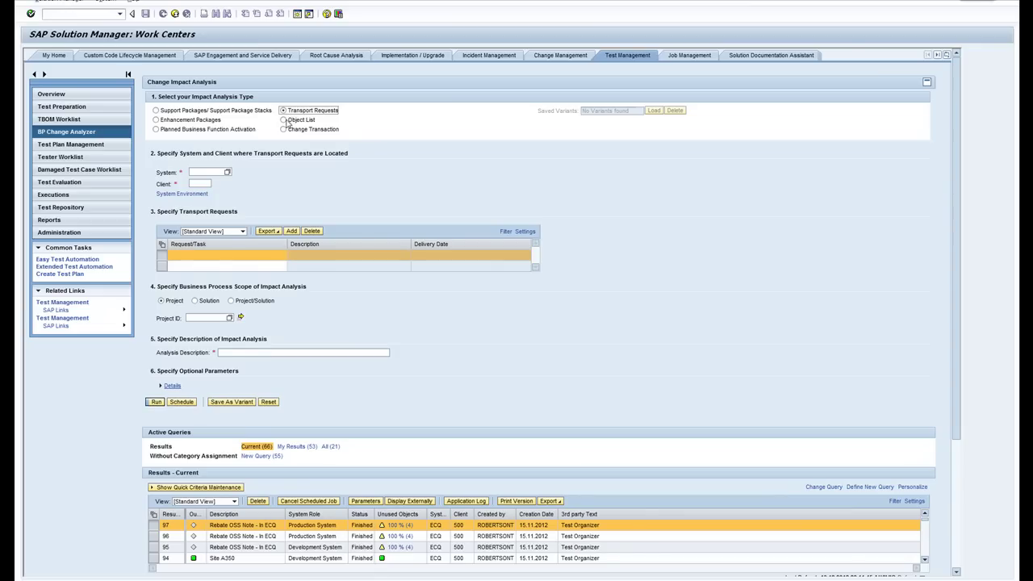
click(284, 120)
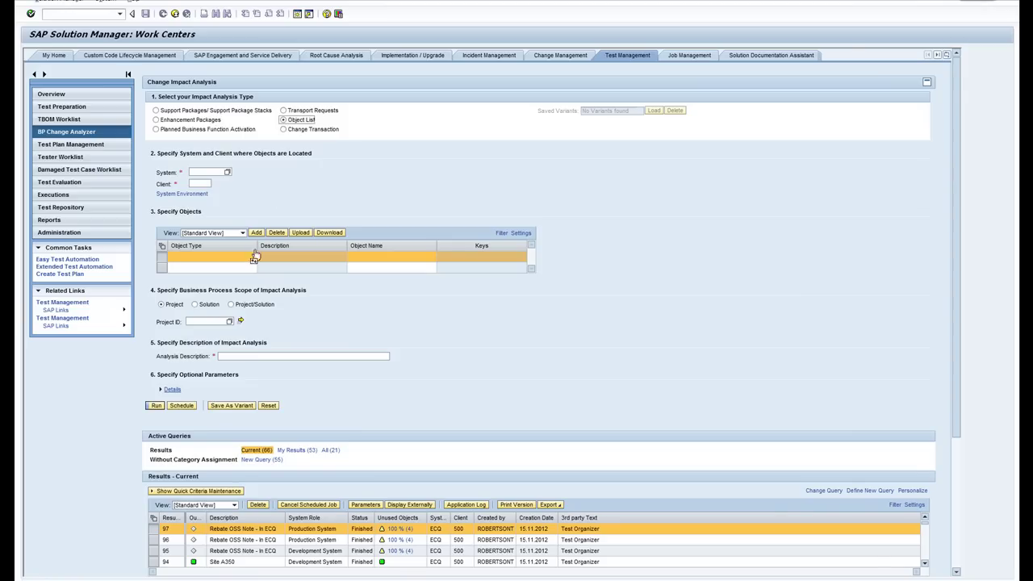
click(283, 130)
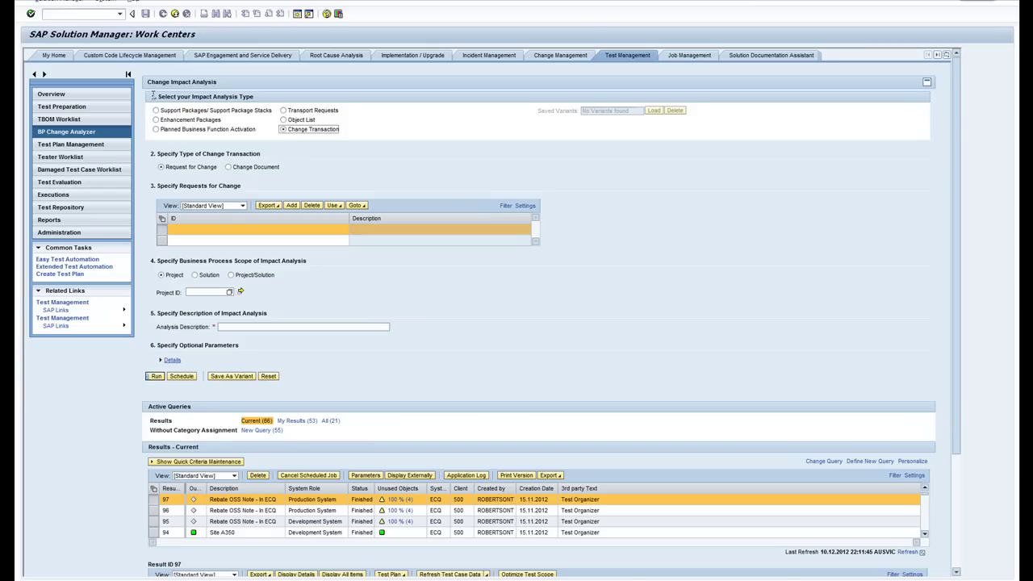
Choose Planned Business Function Activation as the impact analysis type and specify system ECX with client 100
click(155, 130)
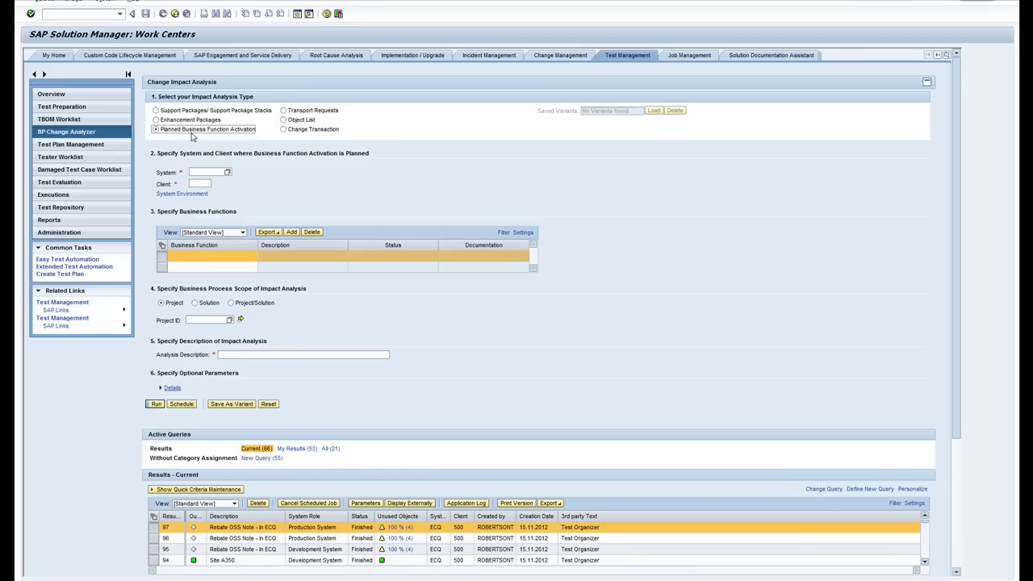
click(212, 172)
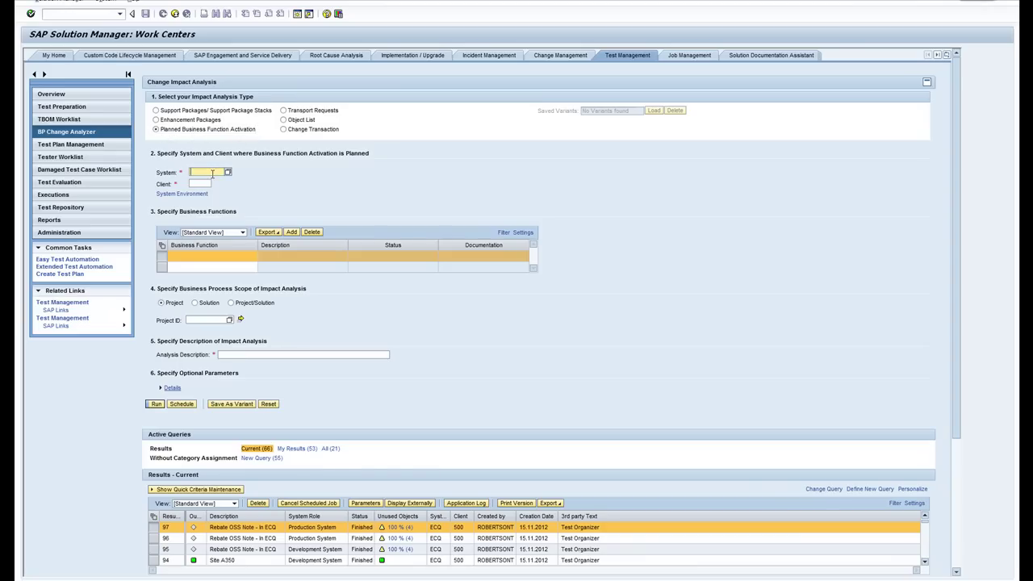
text(ECX)
key(Tab)
Find and assign project EHP5_UPGD as the business process scope and enter the analysis description "Test BPCA"
click(208, 320)
click(230, 320)
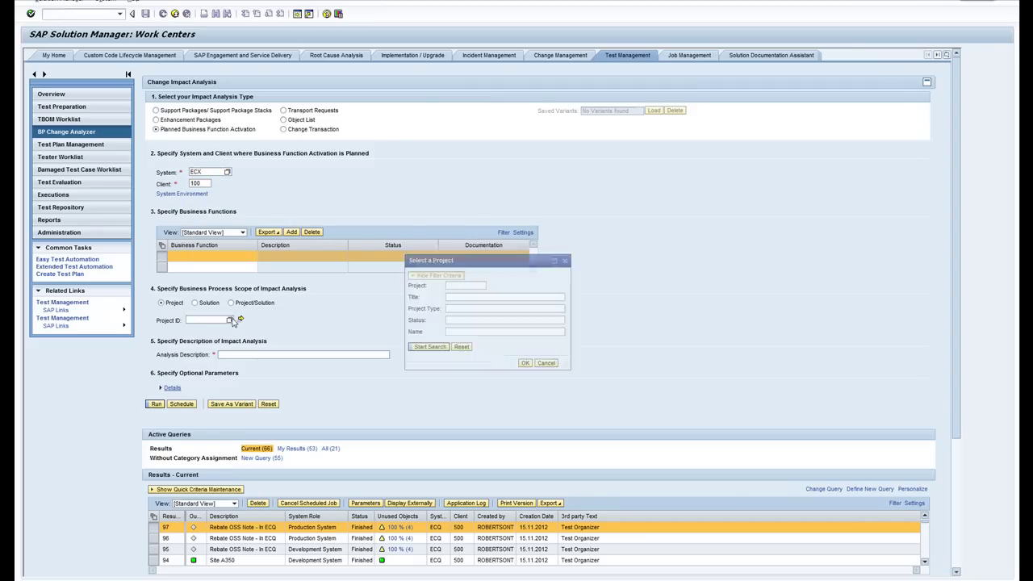
click(426, 348)
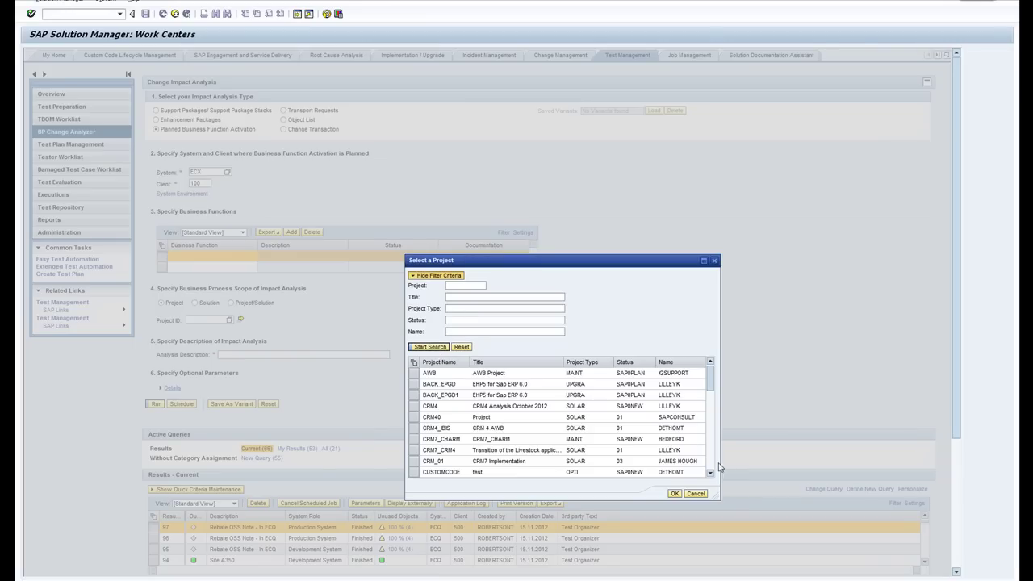
scroll(711, 469, down, 3)
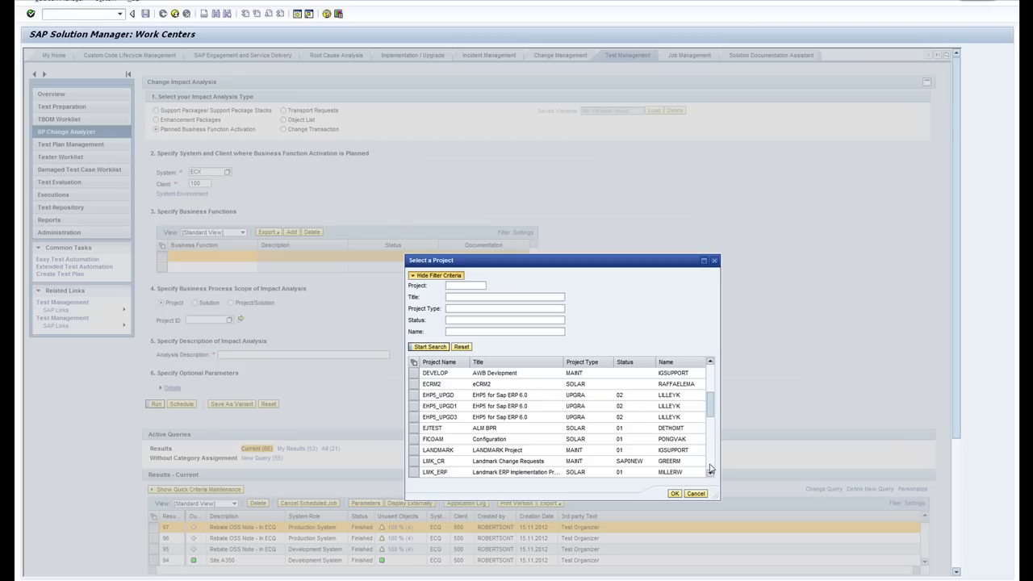
click(416, 399)
click(674, 494)
click(241, 354)
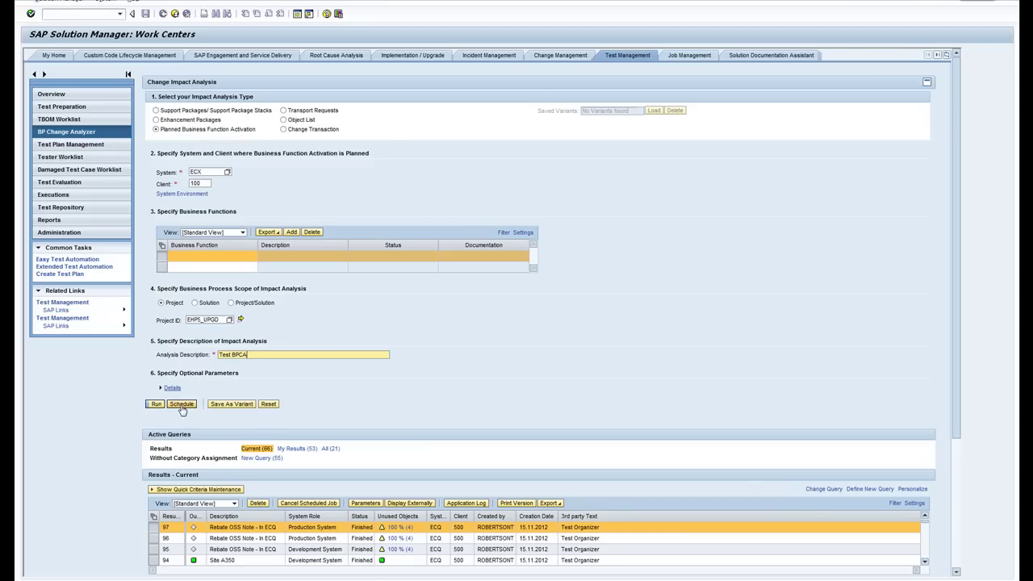
Search the business functions of the managed system ECX for *cwm*
click(216, 257)
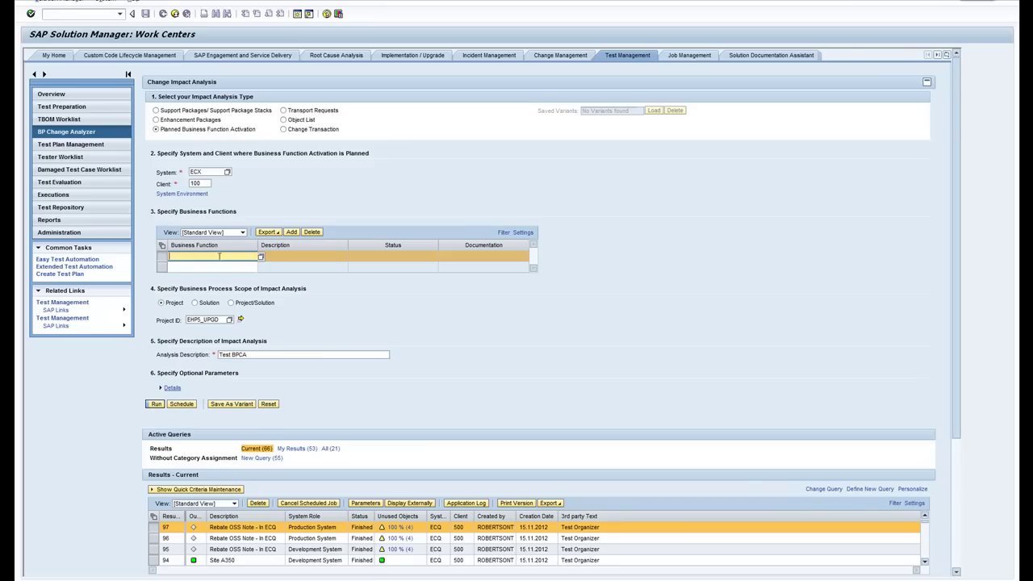
click(260, 256)
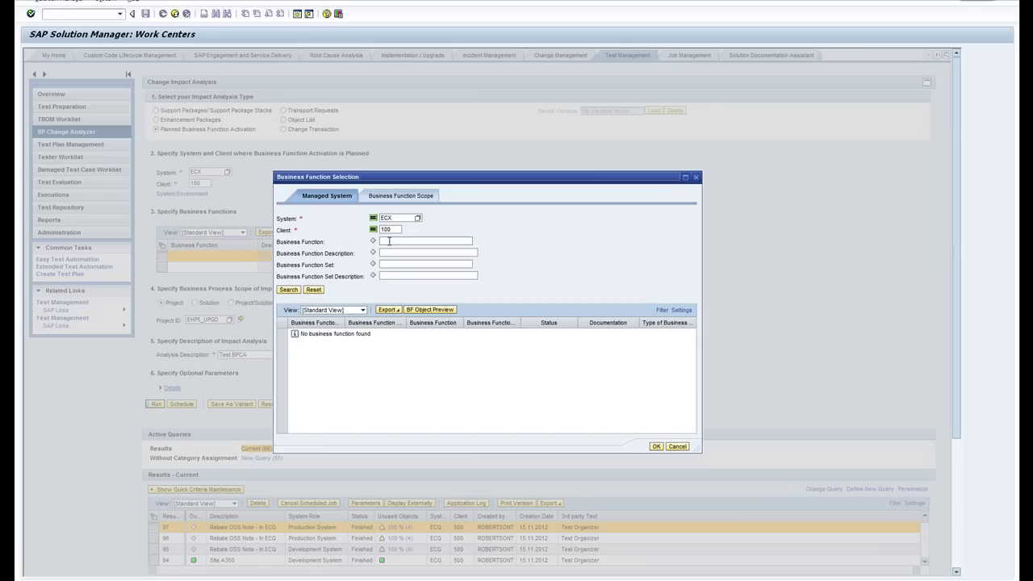
click(386, 242)
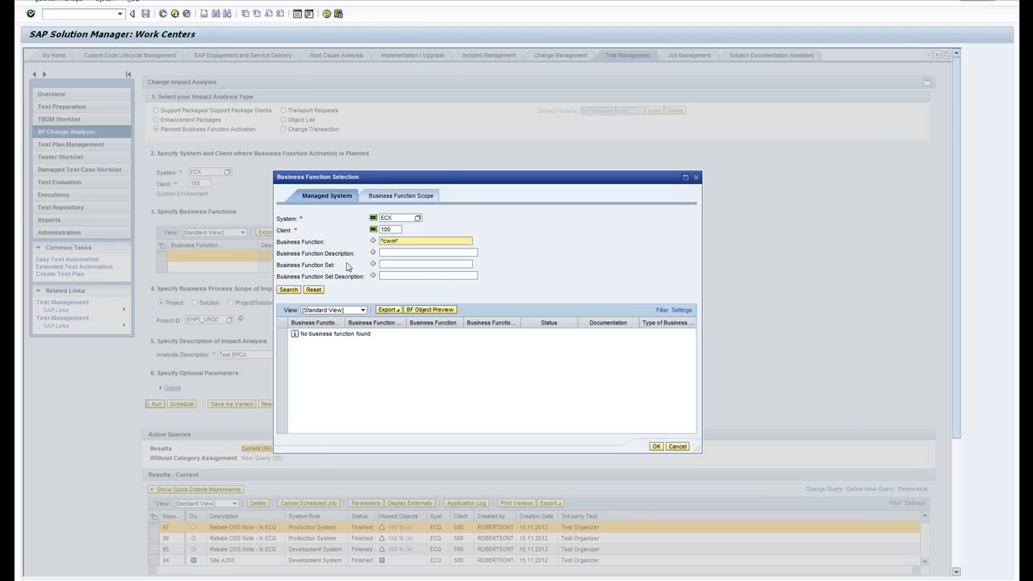
click(288, 289)
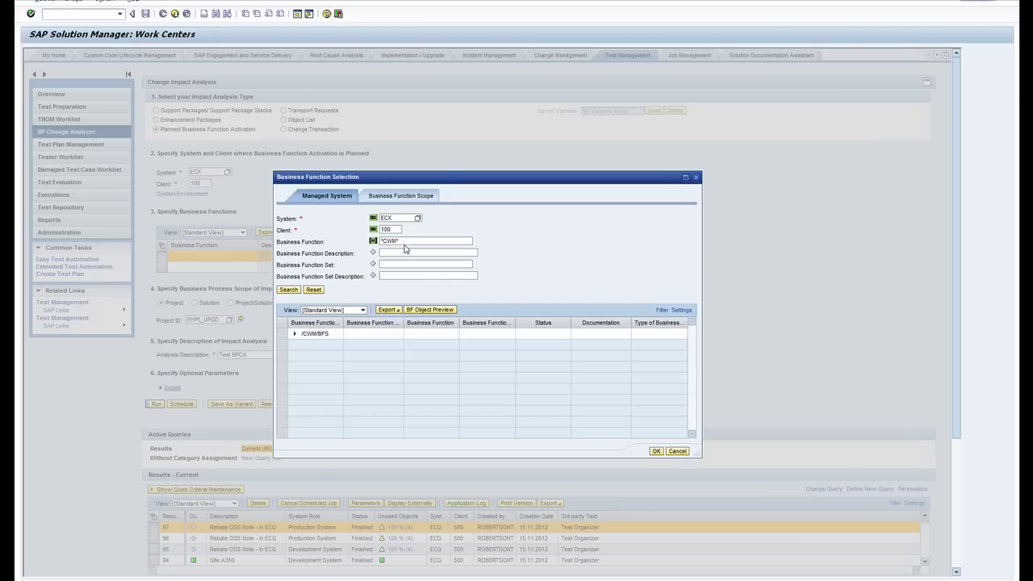
Add the Catch Weight Management function /CWM/BF from the /CWM/BFS set to the analysis and start the change impact analysis
click(294, 338)
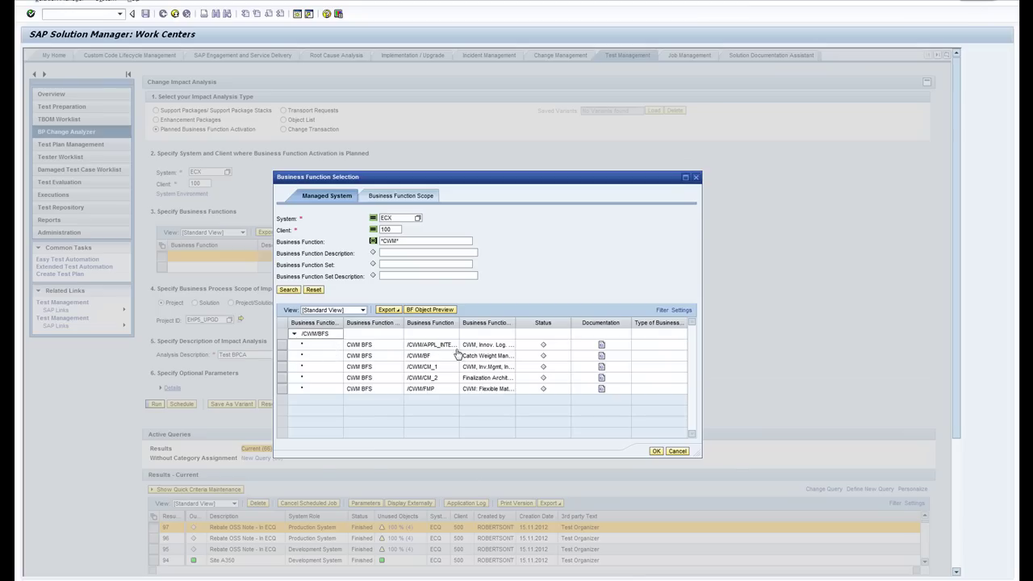
drag(459, 322, 489, 323)
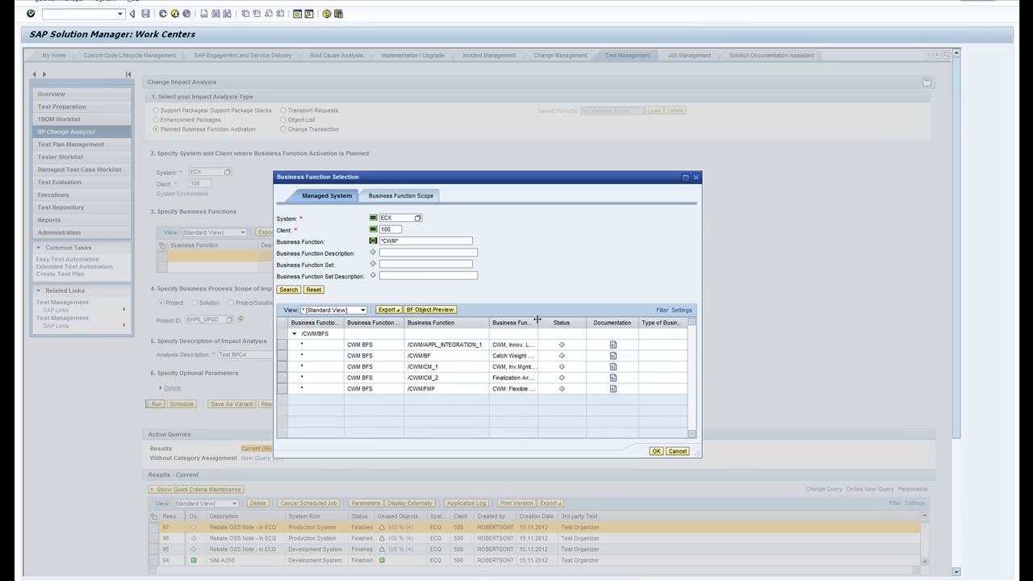
drag(540, 322, 585, 322)
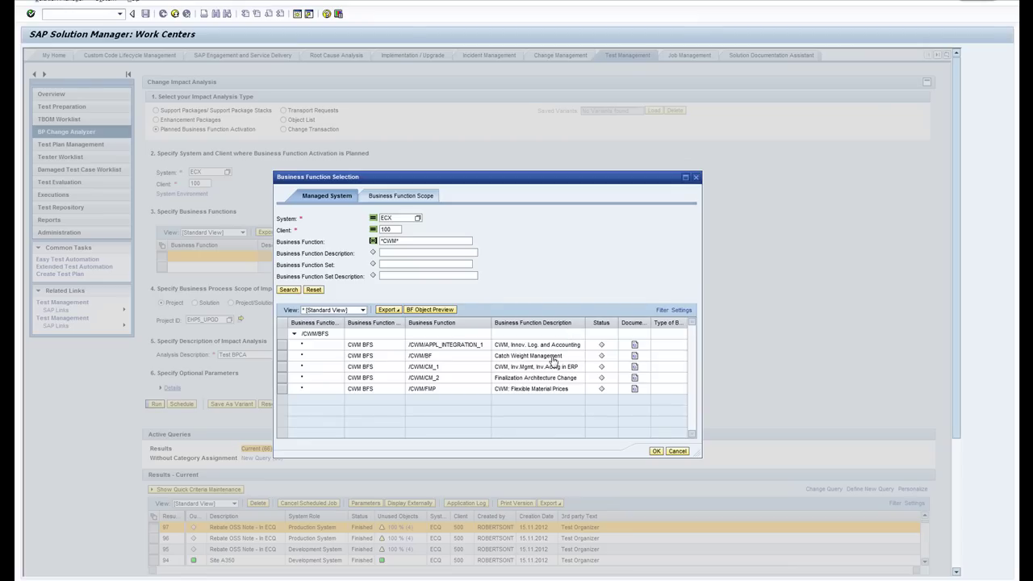
click(283, 356)
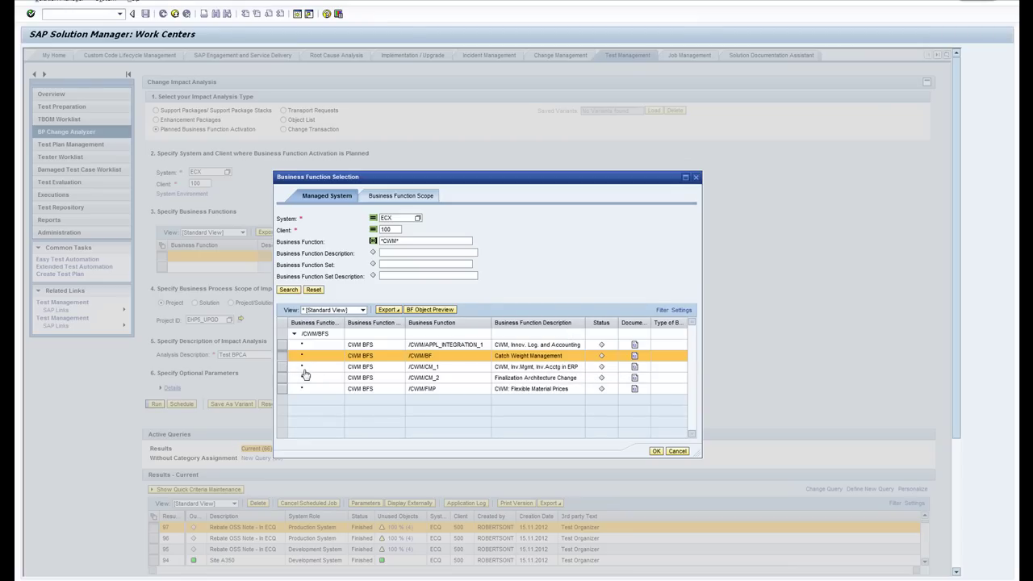
click(657, 451)
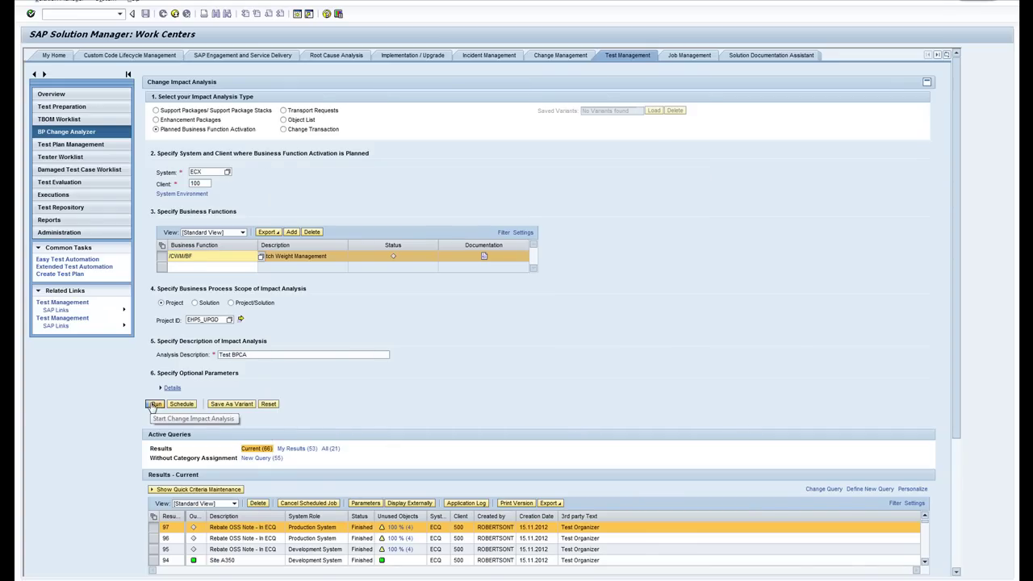
click(153, 404)
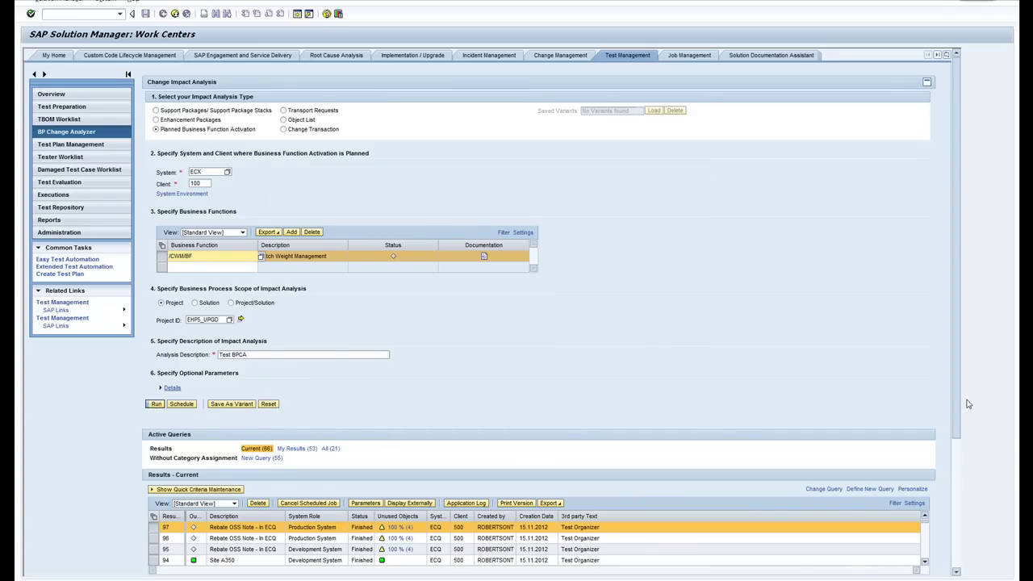
Switch the impact analysis type to Support Packages/Support Package Stacks and select result 87, 702 Basis package 12, among the current results
scroll(965, 405, down, 3)
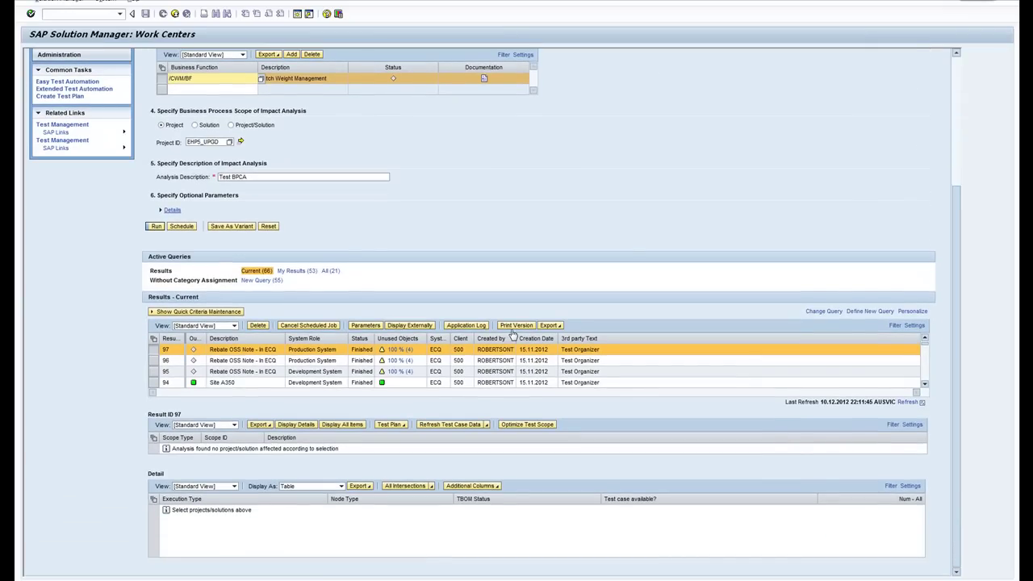
click(927, 377)
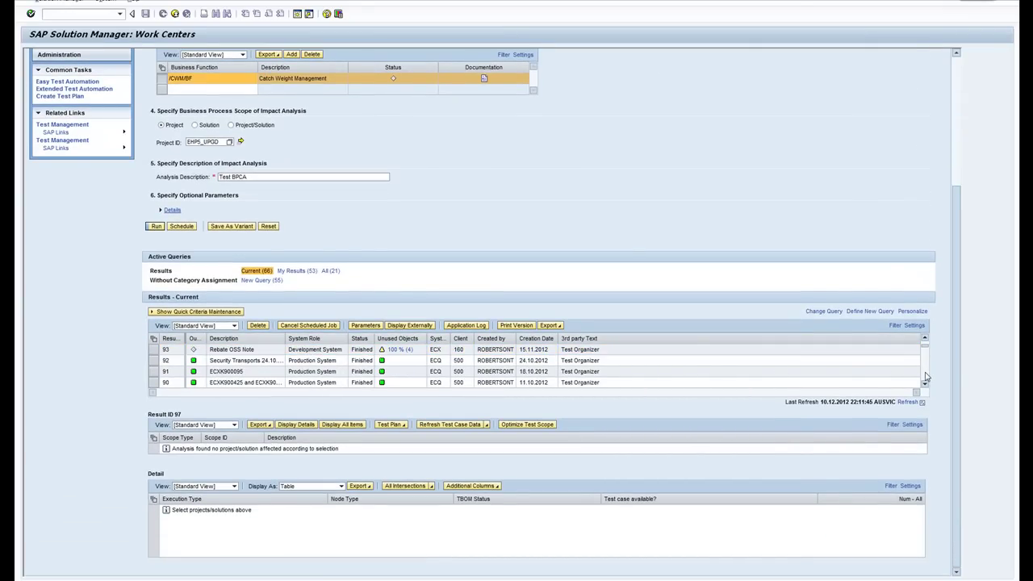
click(927, 377)
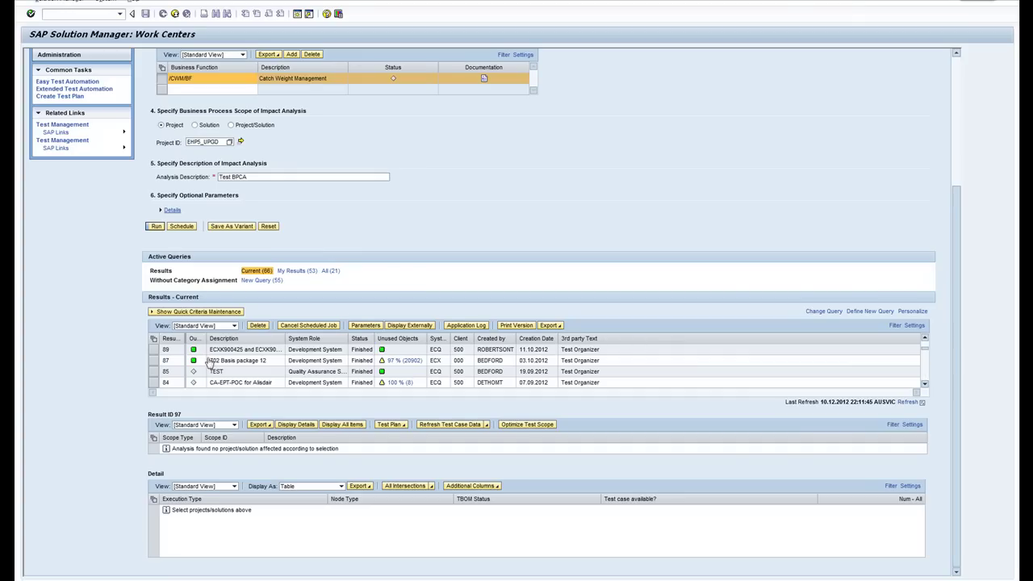
scroll(91, 347, up, 5)
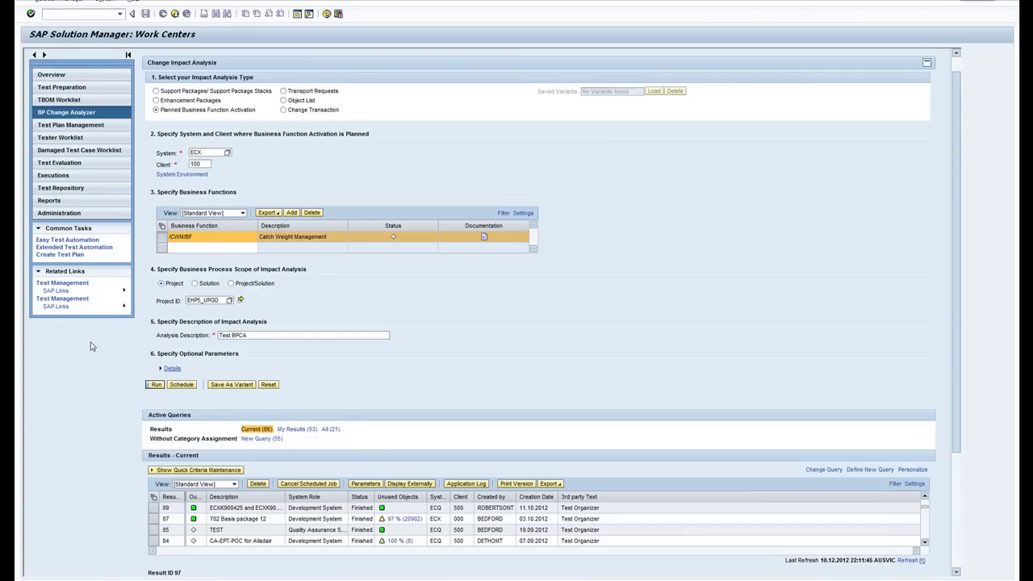
click(156, 110)
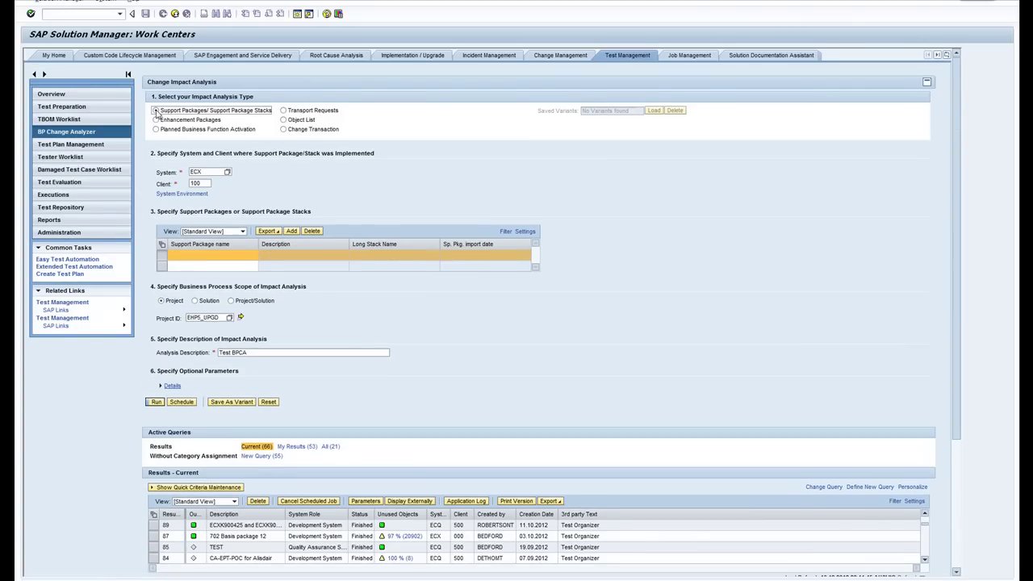
scroll(109, 406, down, 4)
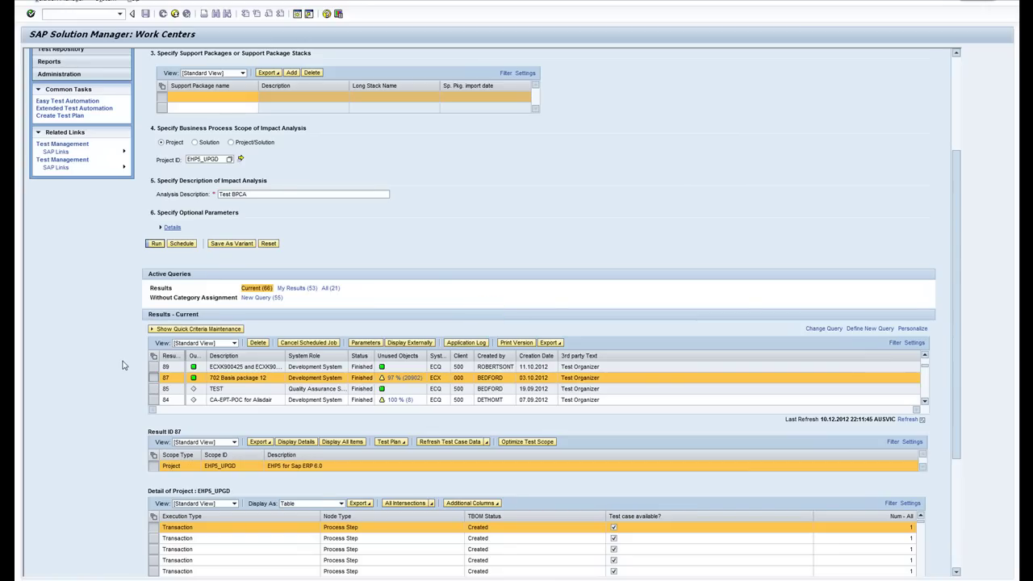
scroll(123, 365, down, 4)
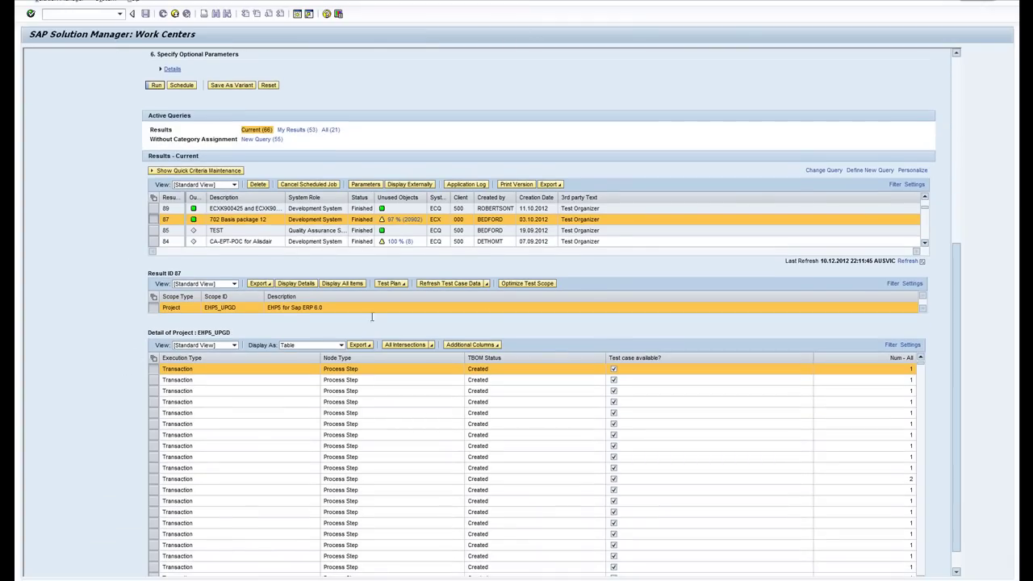
Open the All Intersections view and the Test Scope Optimization for project EHP5_UPGD in result 87, minimizing each window
click(406, 344)
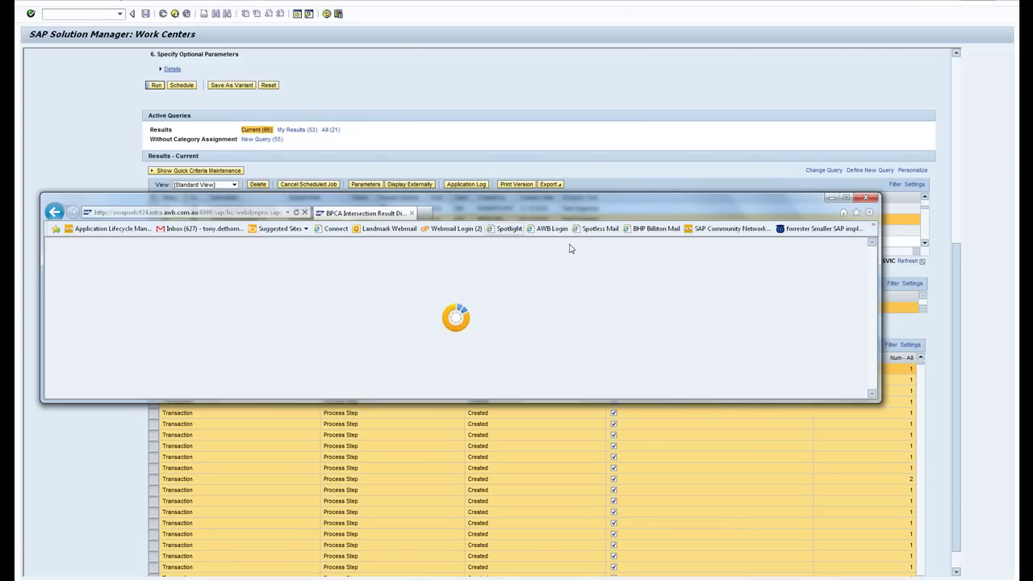
click(832, 198)
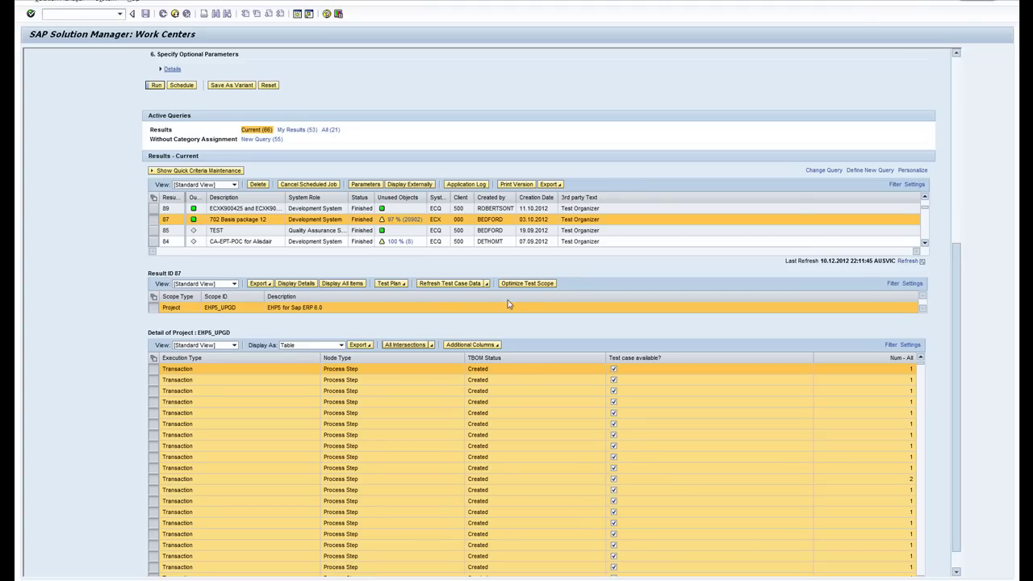
click(528, 284)
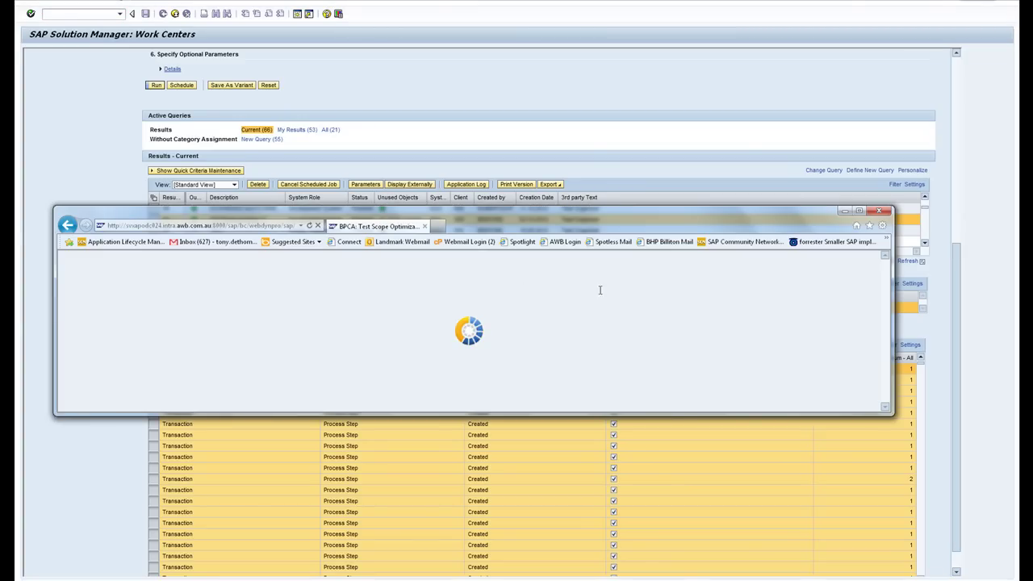
click(844, 212)
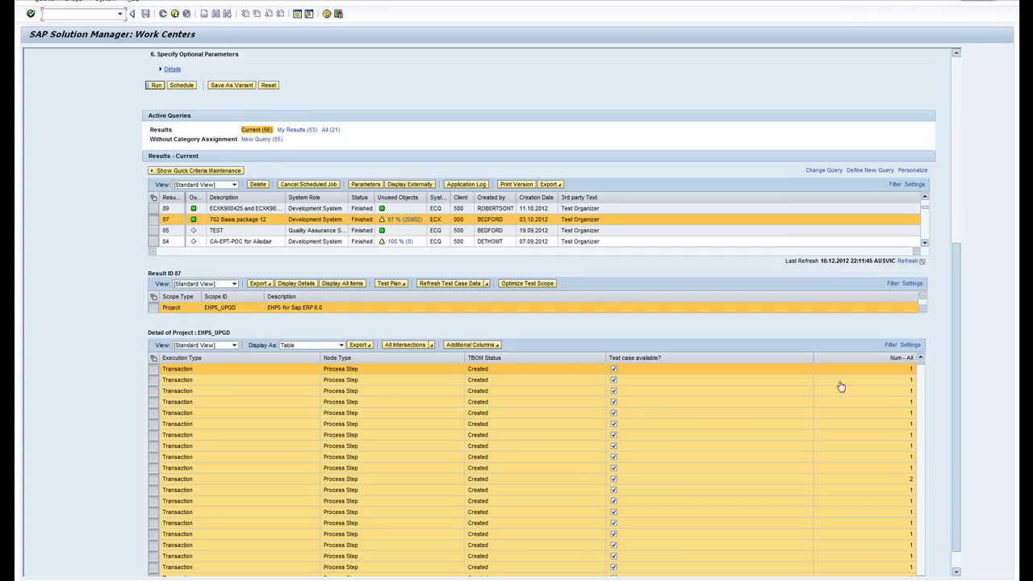
Switch to the BPCA Intersection Result Display browser window and maximize it
drag(960, 405, 960, 436)
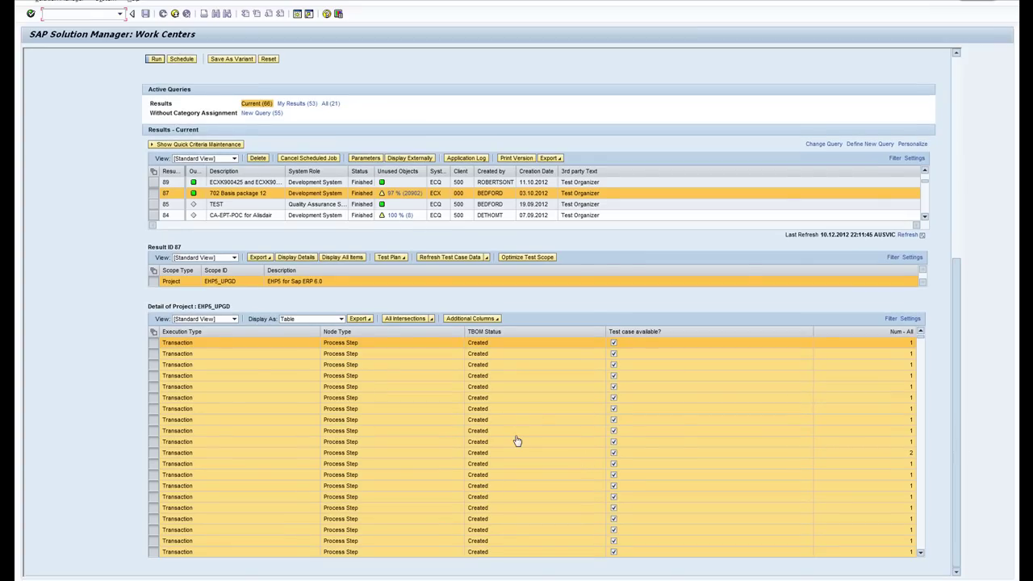
key(alt+Tab)
key(alt+Tab)
key(alt+Tab)
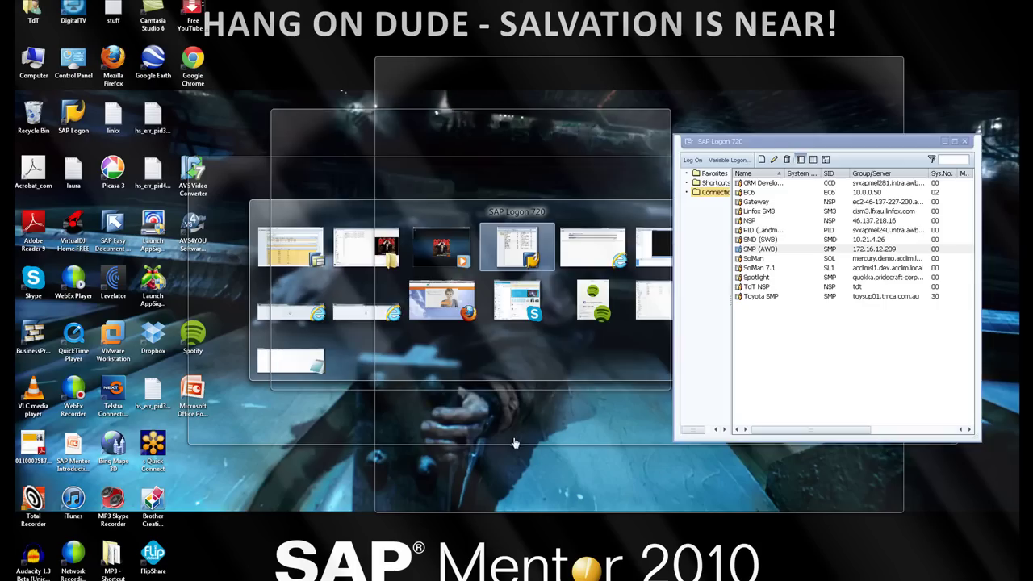
key(alt+Tab)
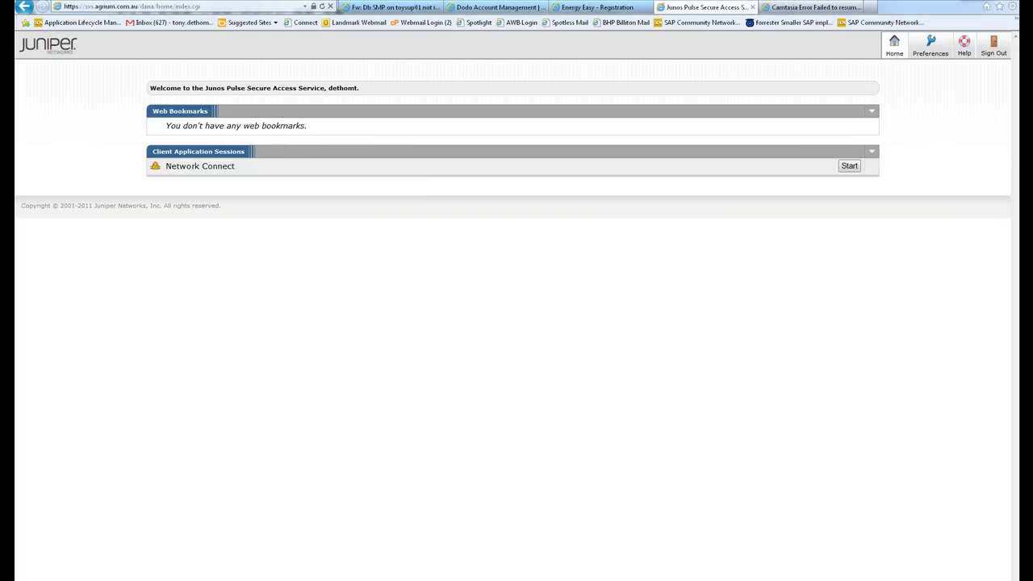
click(182, 580)
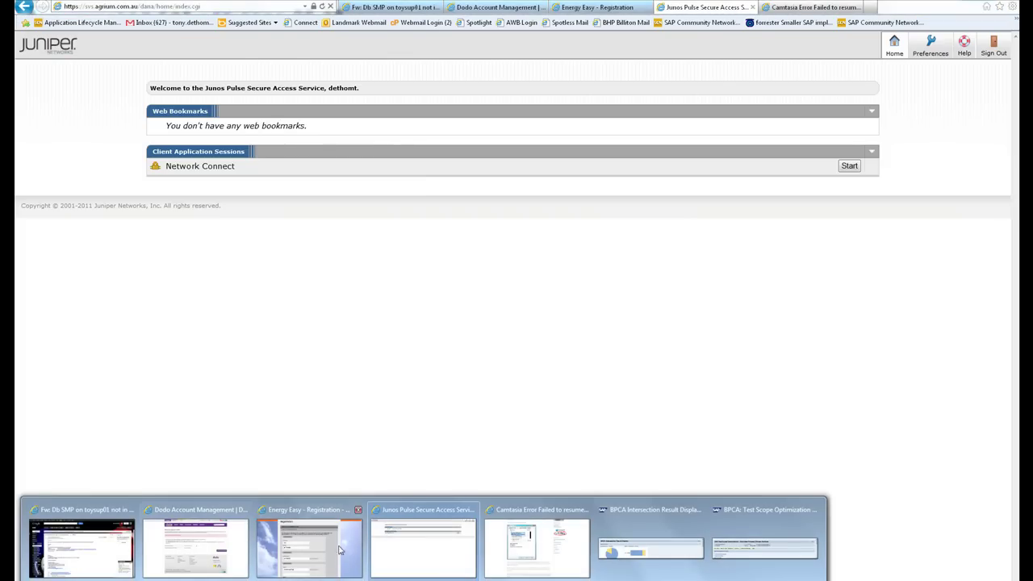
click(644, 557)
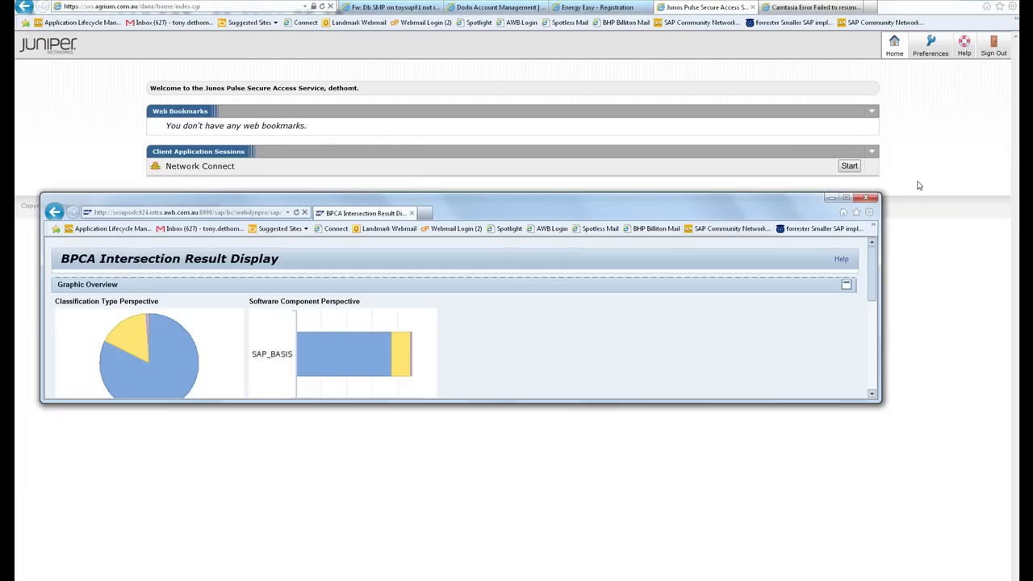
click(845, 198)
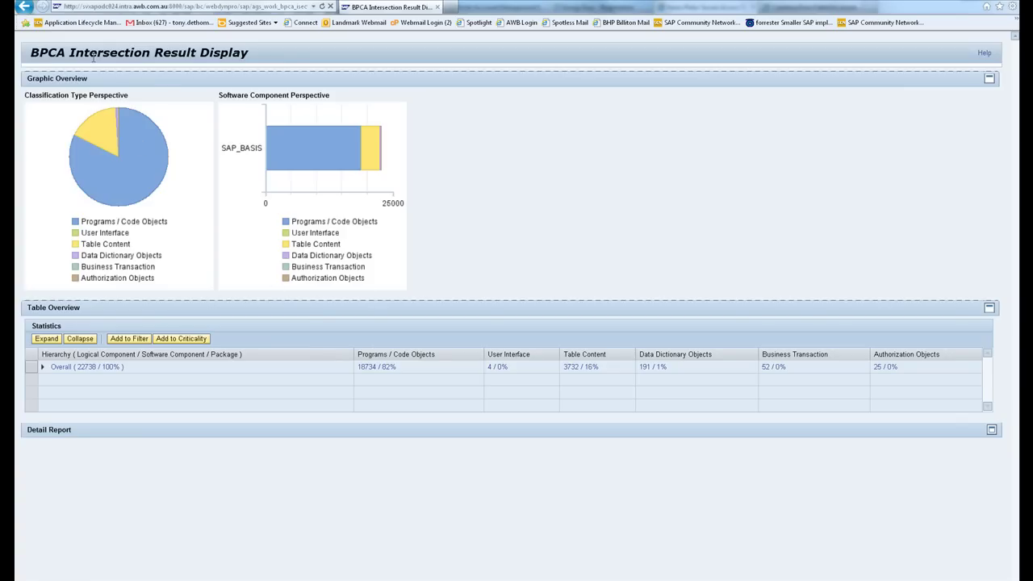
Expand the overall statistics hierarchy and review the detail report of Table Content for logical component Z_ERP
click(59, 368)
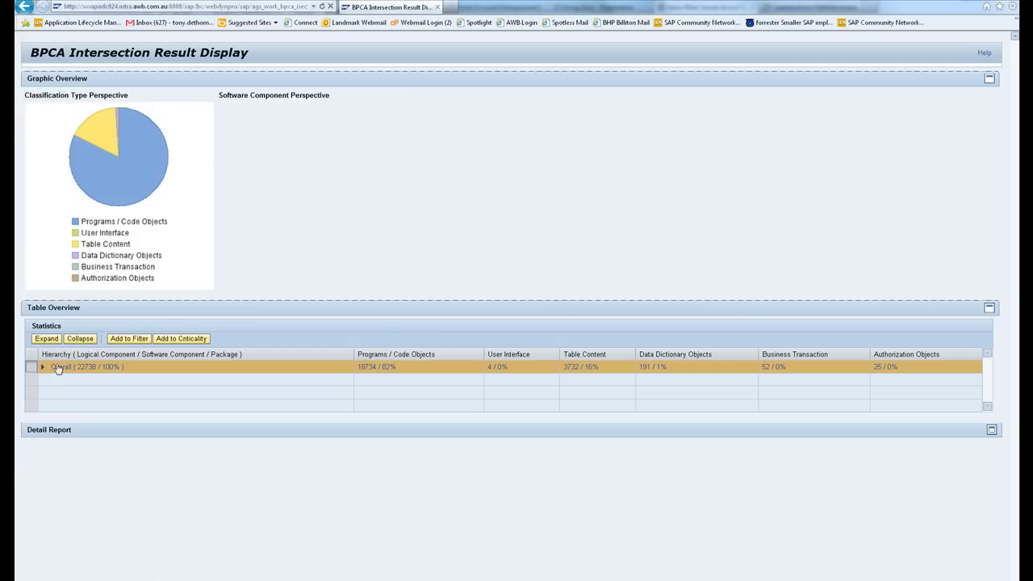
click(46, 338)
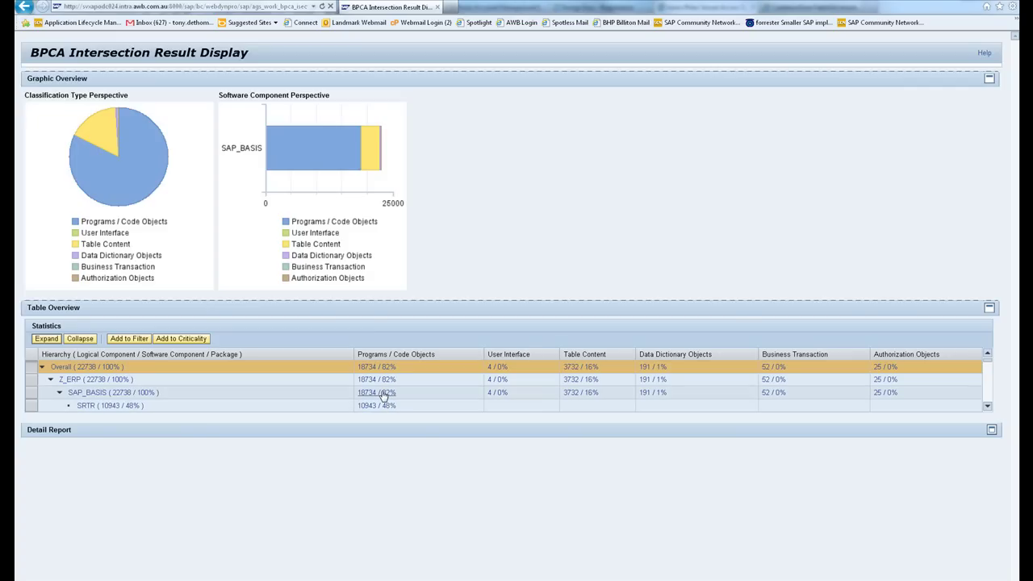
click(583, 379)
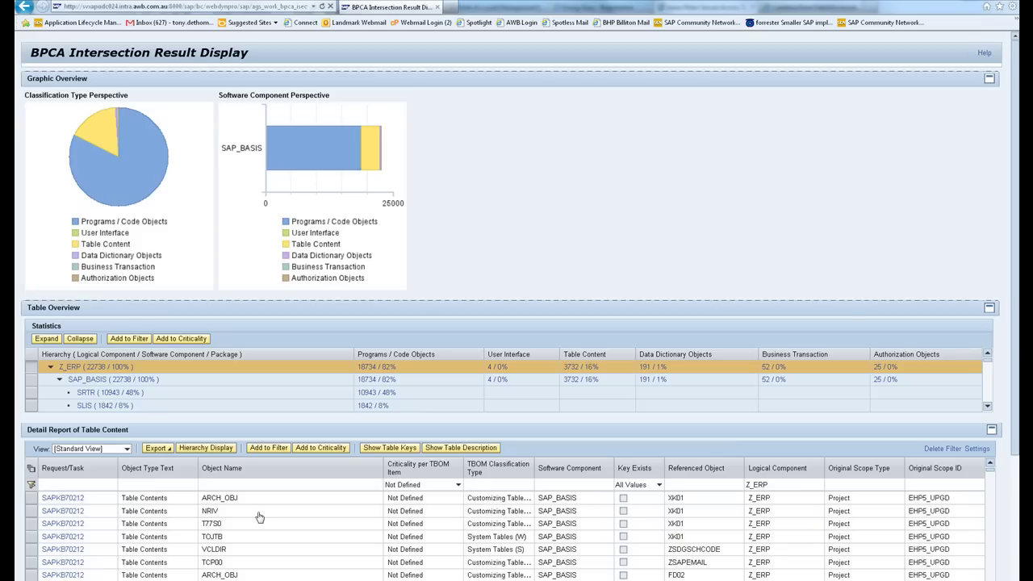
scroll(260, 517, down, 3)
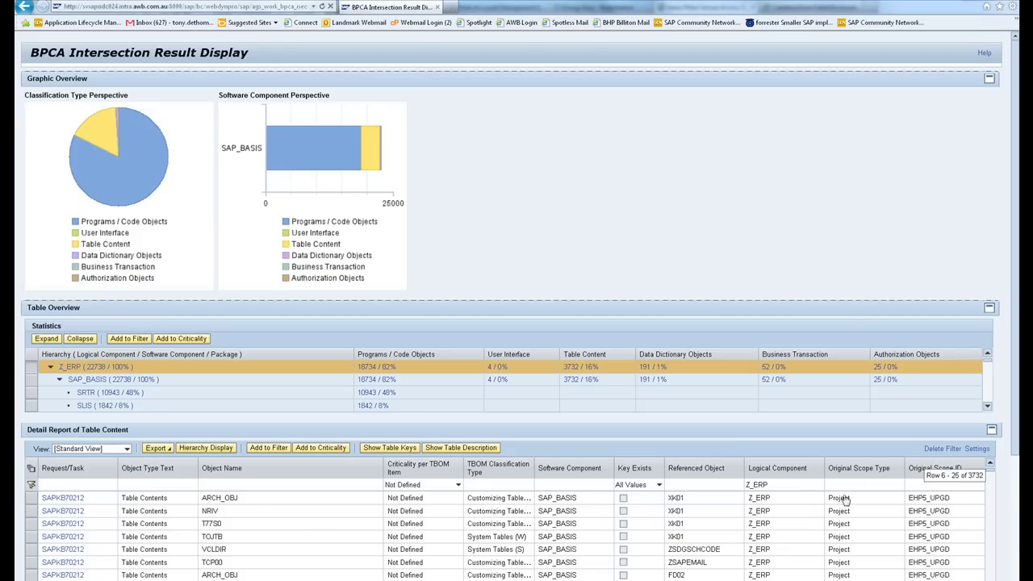
drag(1017, 415, 1018, 543)
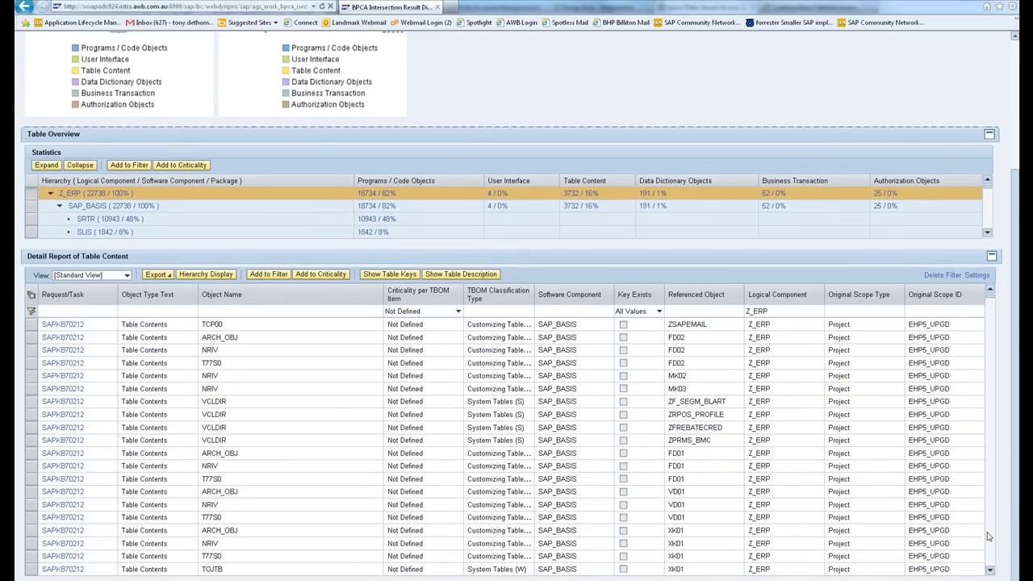
click(991, 533)
click(990, 533)
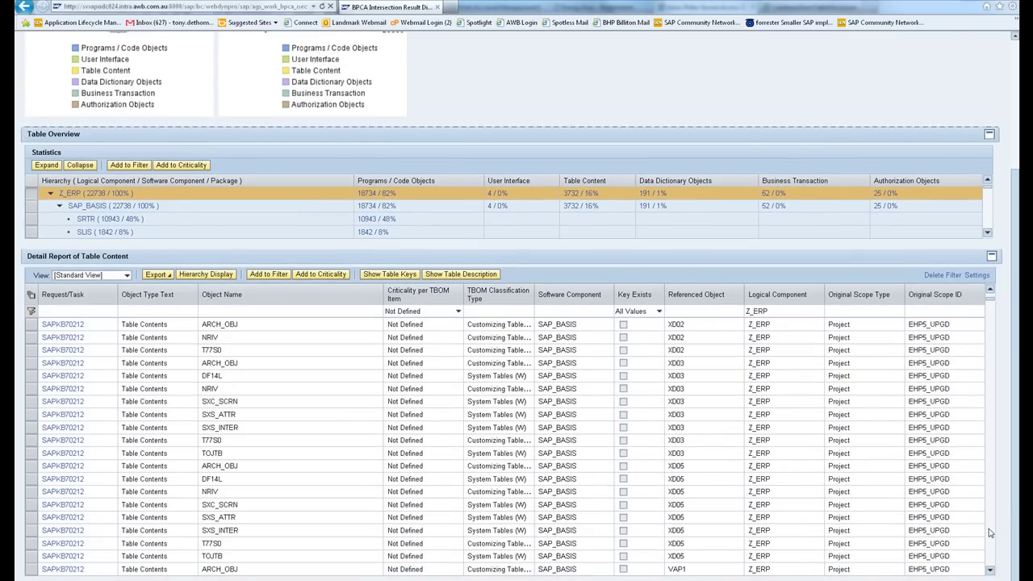
Review the Z_ERP detail reports for Data Dictionary Objects, Business Transaction and Authorization Objects in turn
click(652, 204)
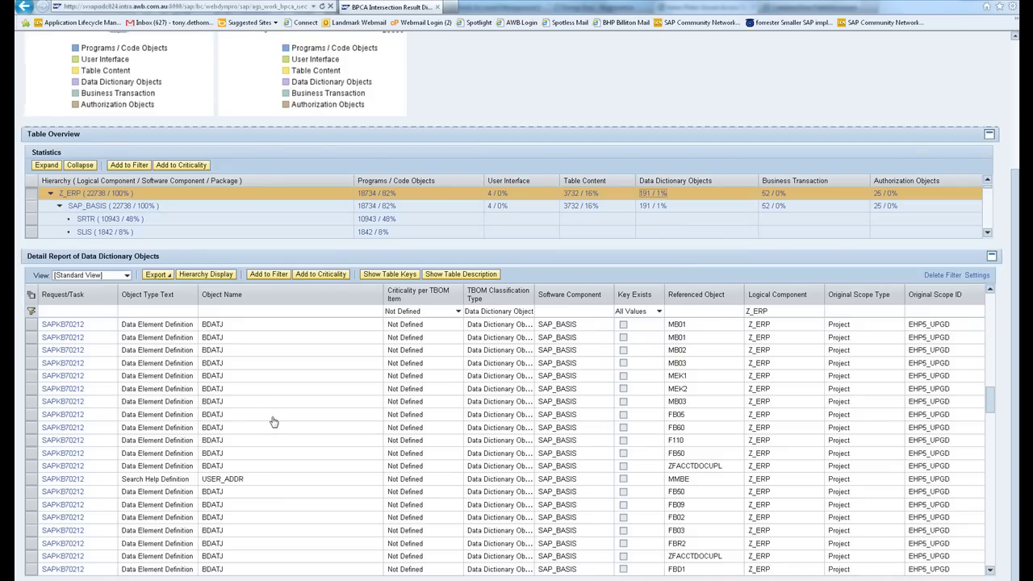
click(773, 195)
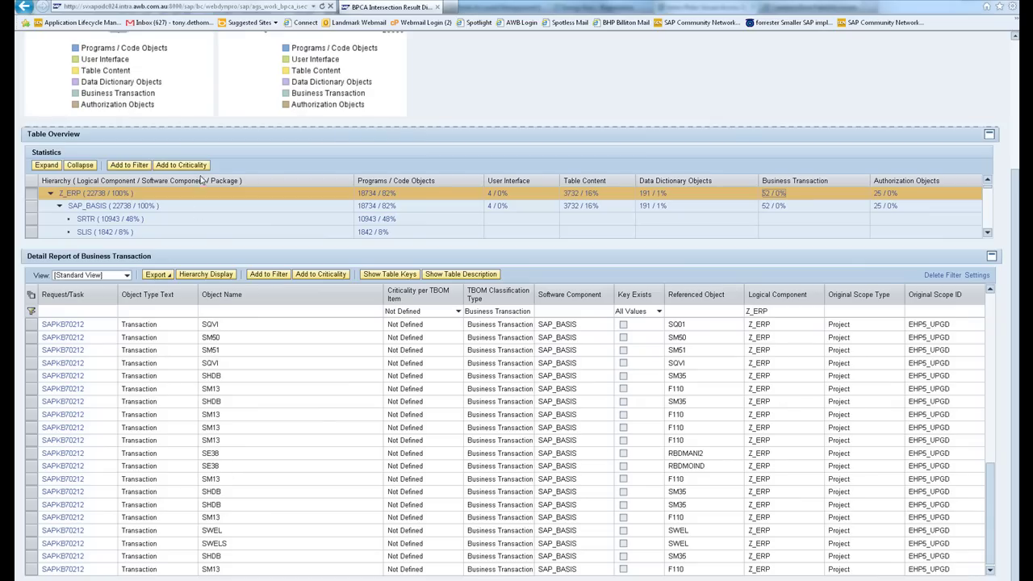
click(885, 194)
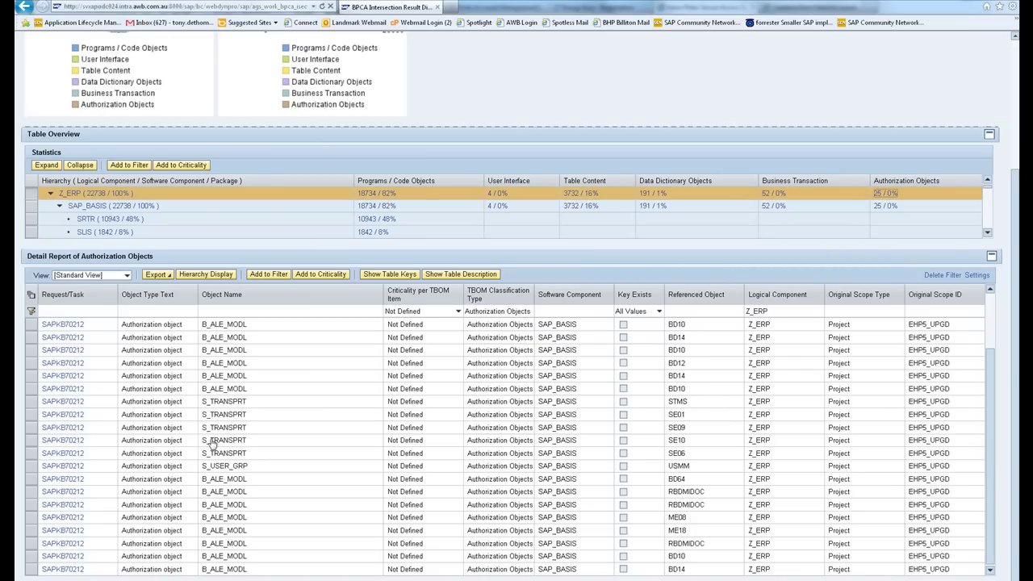
scroll(285, 411, up, 3)
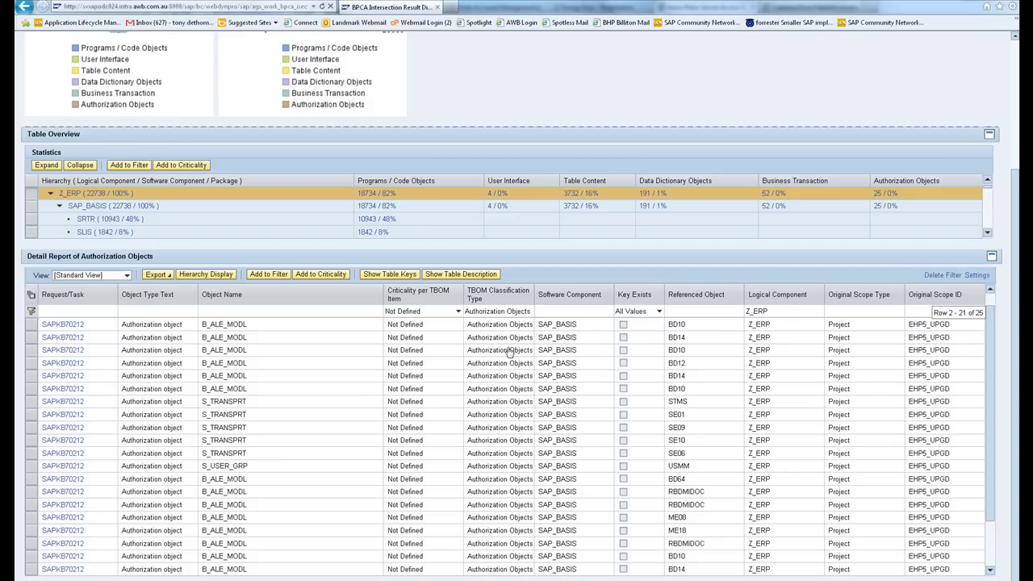
drag(1015, 233, 1017, 105)
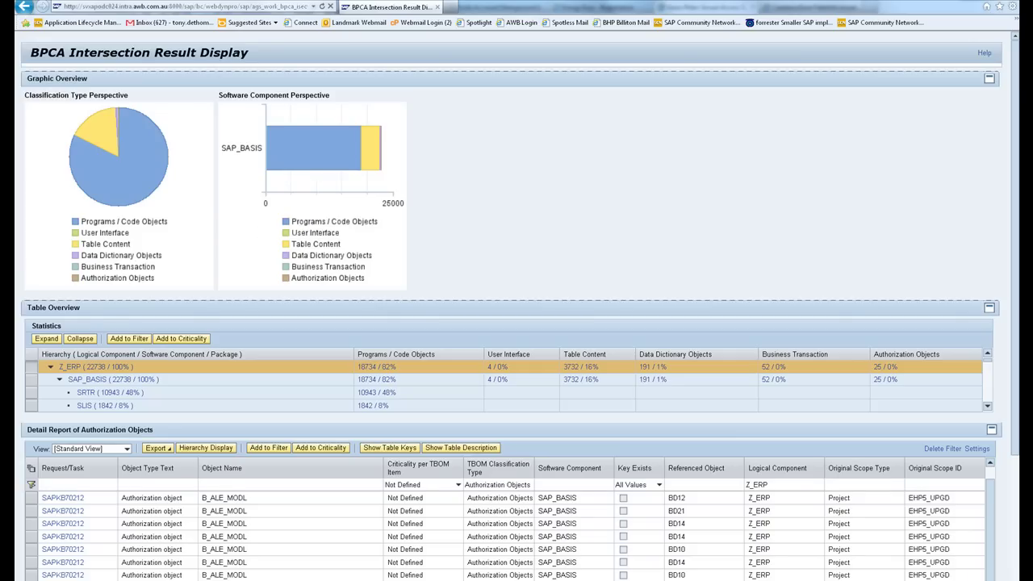
Switch to the maximized Test Scope Optimization window for result 87 and set the time unit to Days (8 Hours)
click(86, 579)
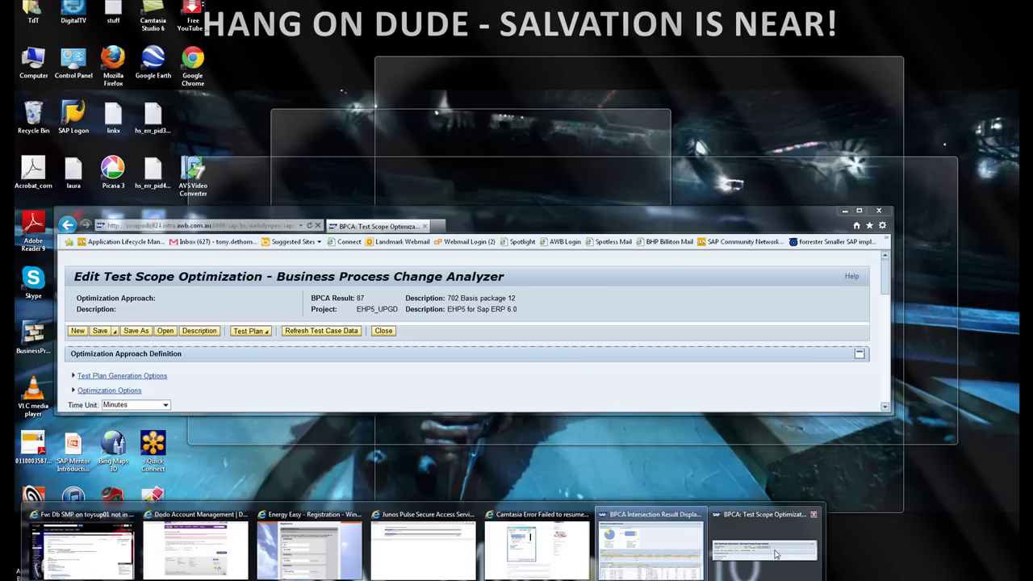
click(773, 557)
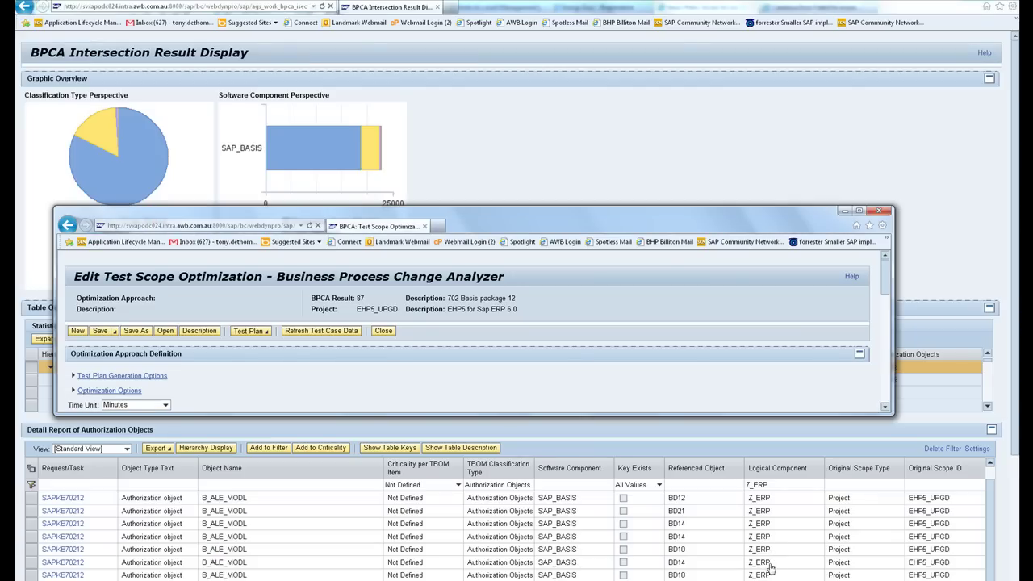
click(860, 211)
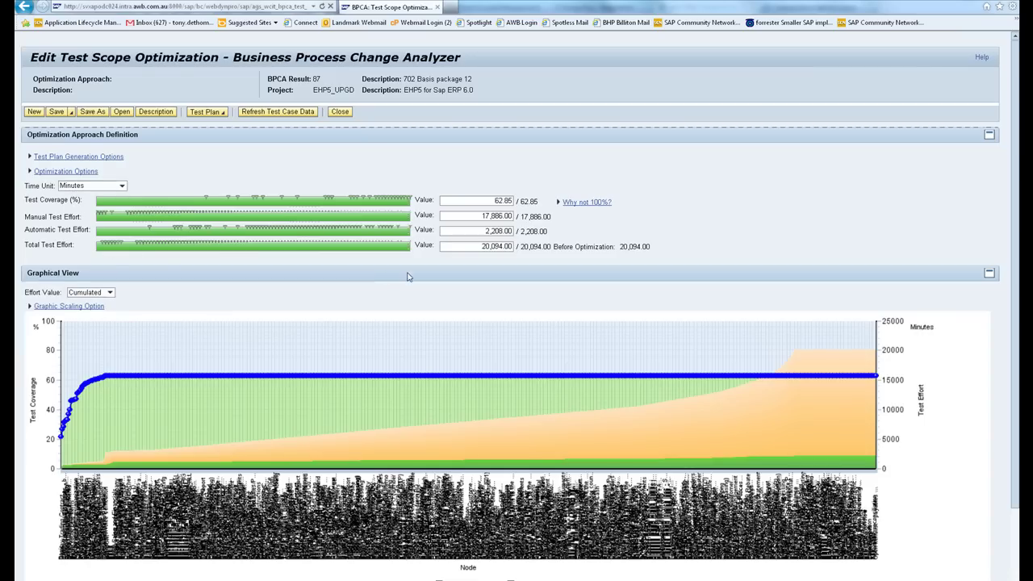
click(122, 187)
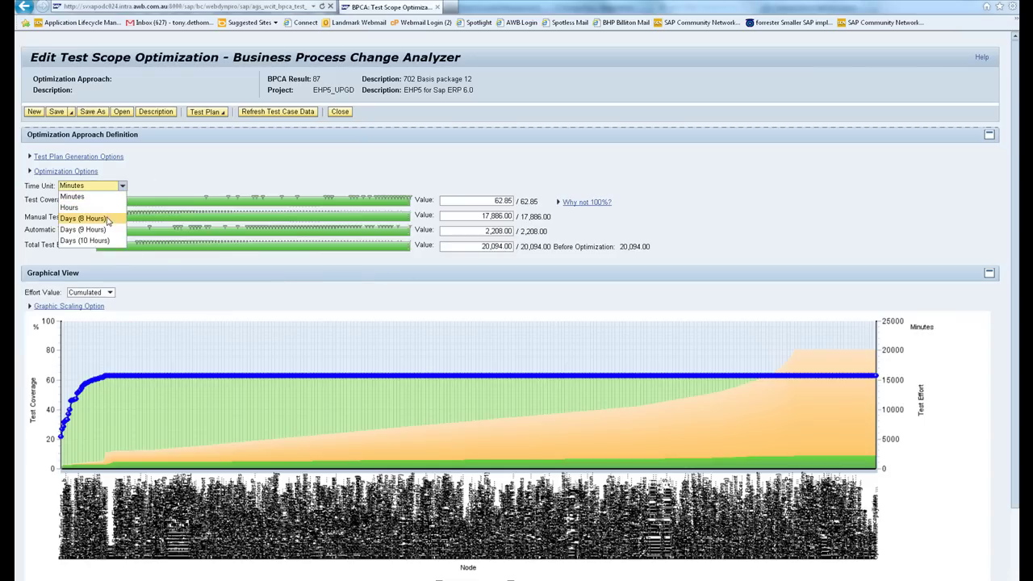
click(83, 219)
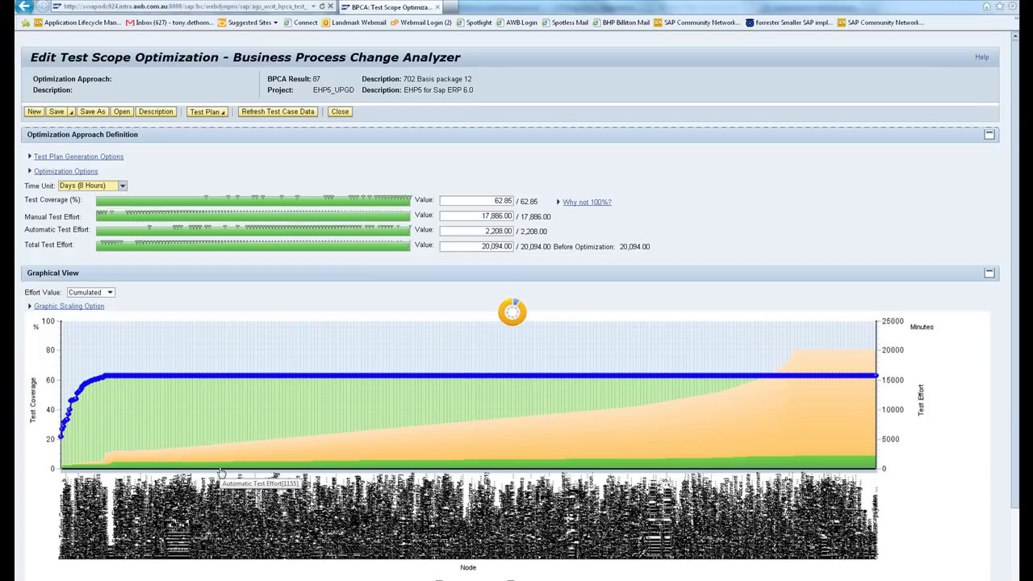
Expand the graphic scaling options, enlarge the chart with the node and test effort axis zooms, and highlight the total test effort value
mouse_move(225, 472)
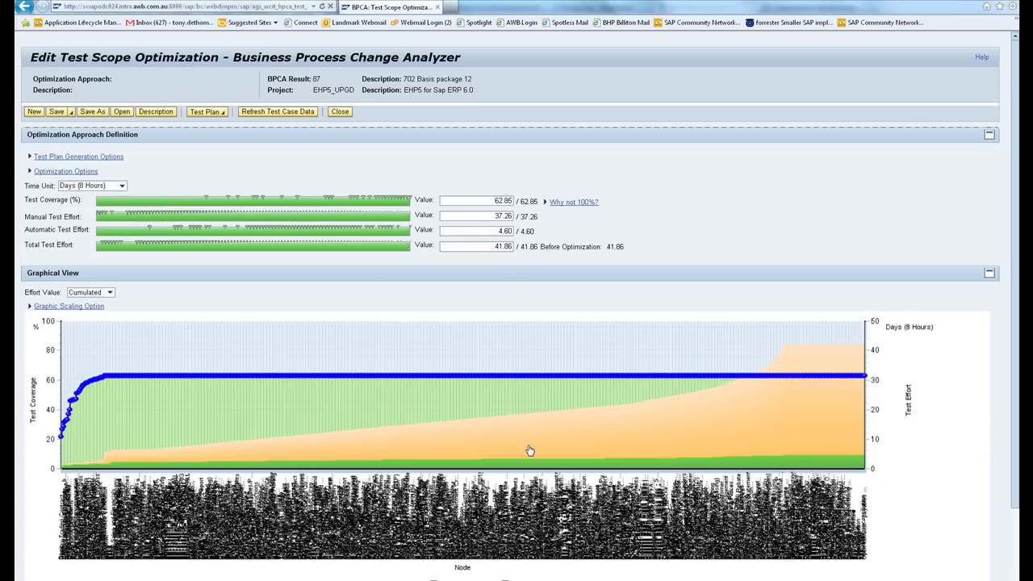
mouse_move(104, 381)
click(29, 308)
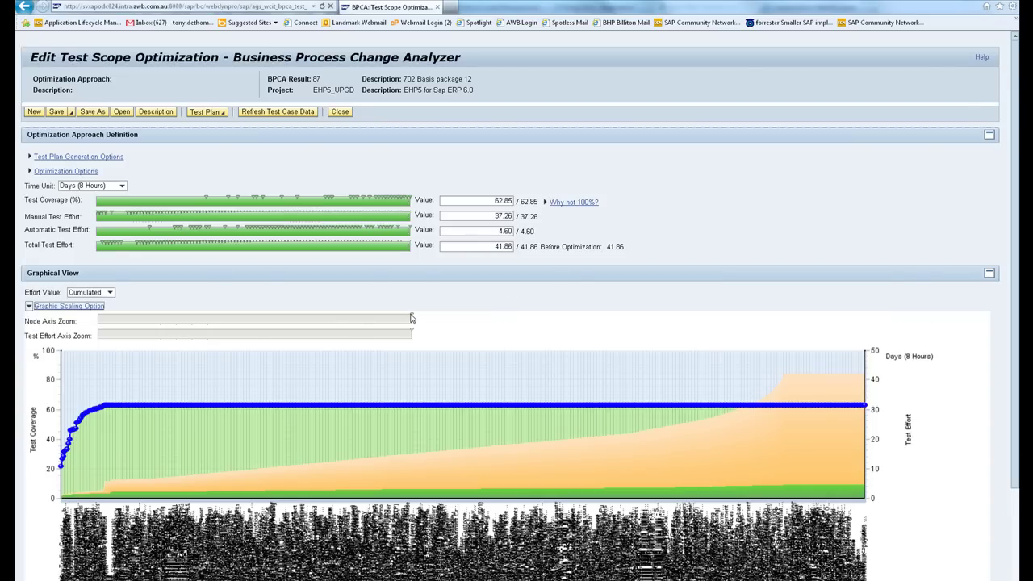
click(411, 321)
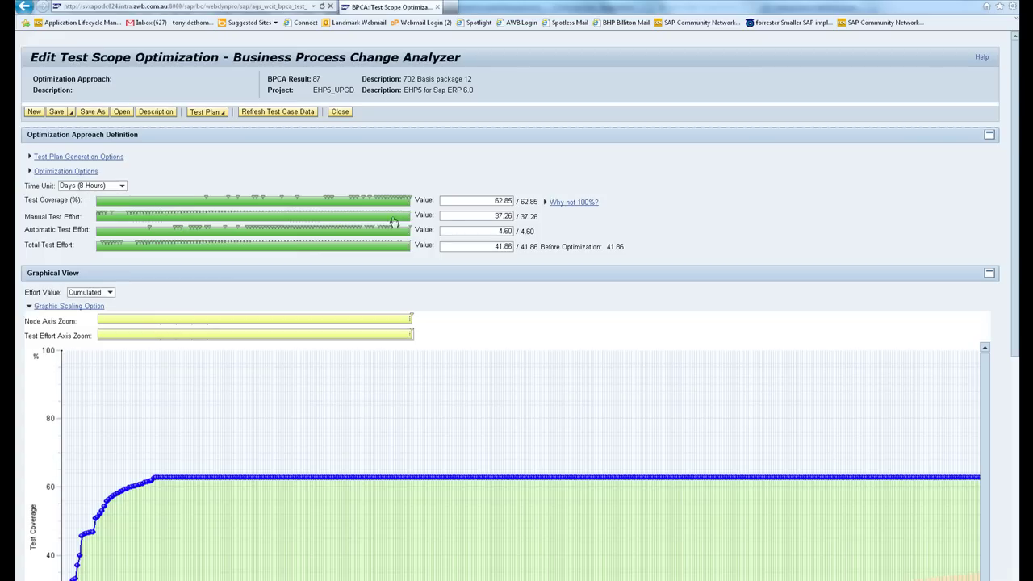
double_click(490, 247)
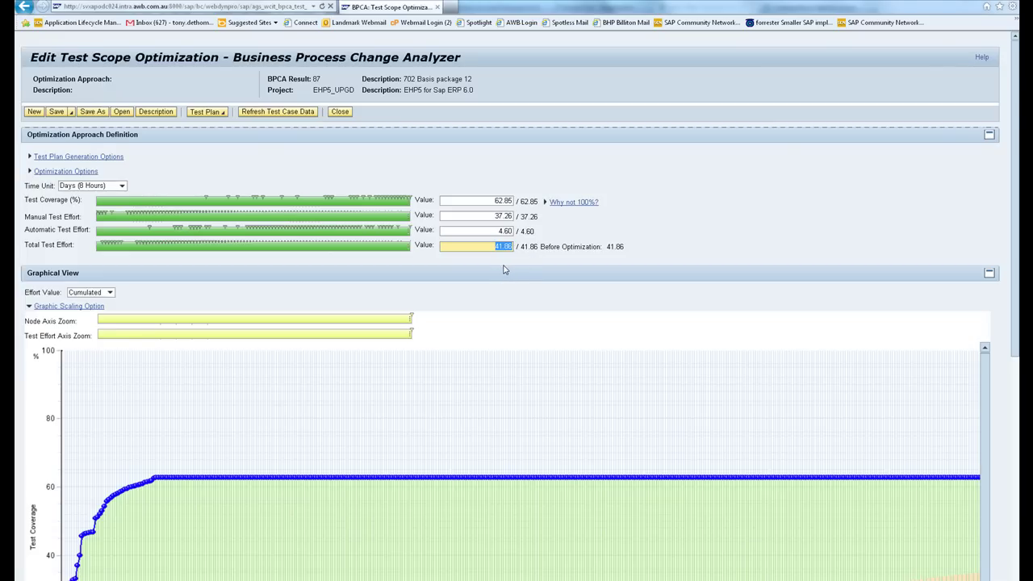
Expand the Business Process Hierarchy View and locate the chart's node POS2 Sales and Financials -Generate in ECC (WPUFIB) with its test case
scroll(500, 278, down, 4)
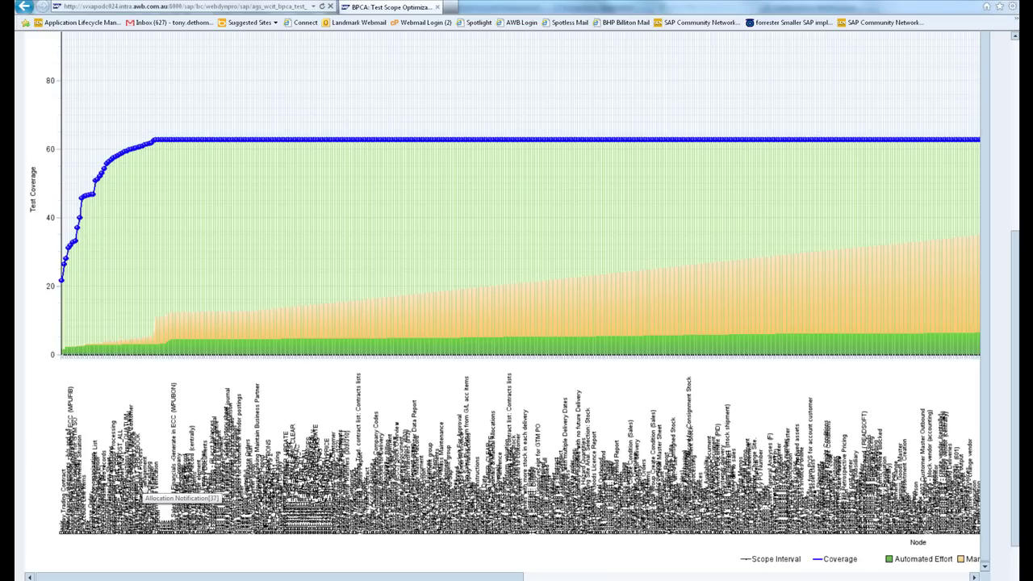
scroll(144, 487, down, 1)
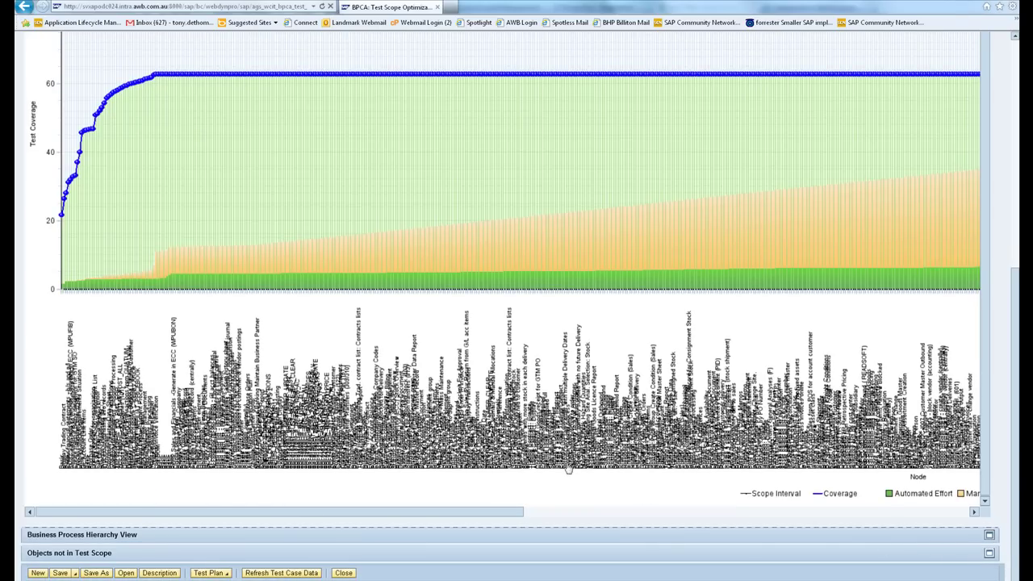
click(529, 509)
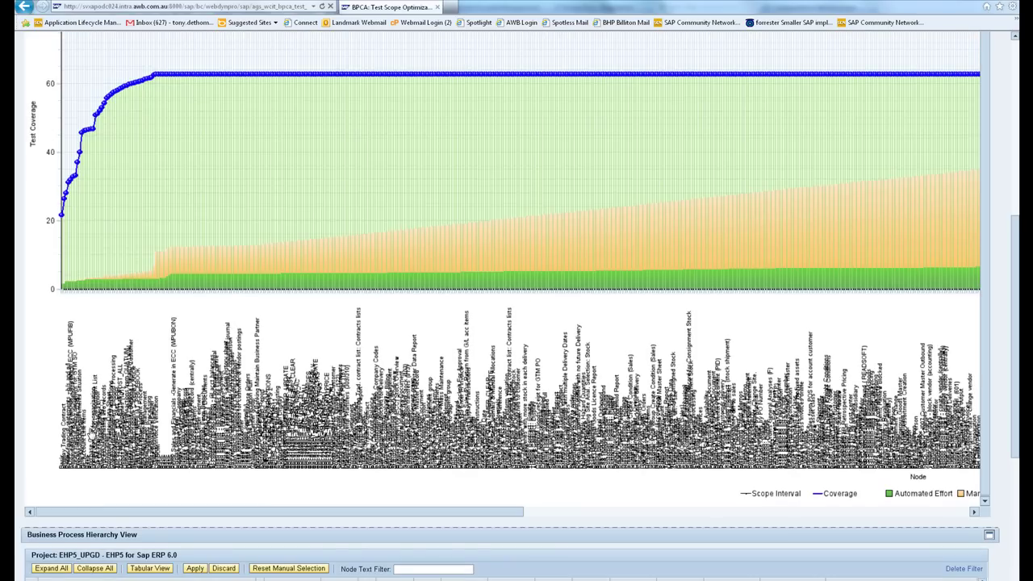
scroll(517, 307, down, 2)
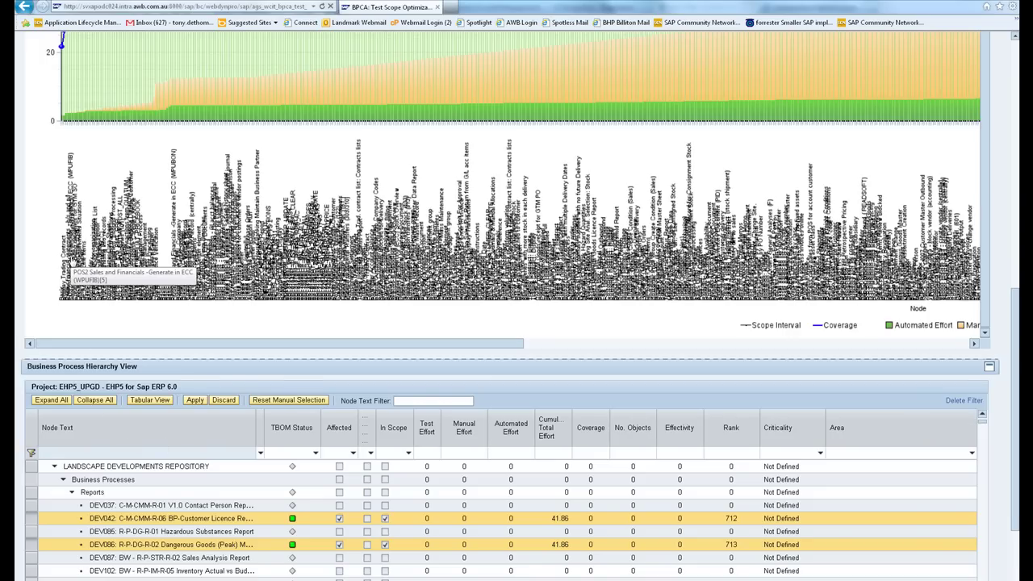
click(113, 523)
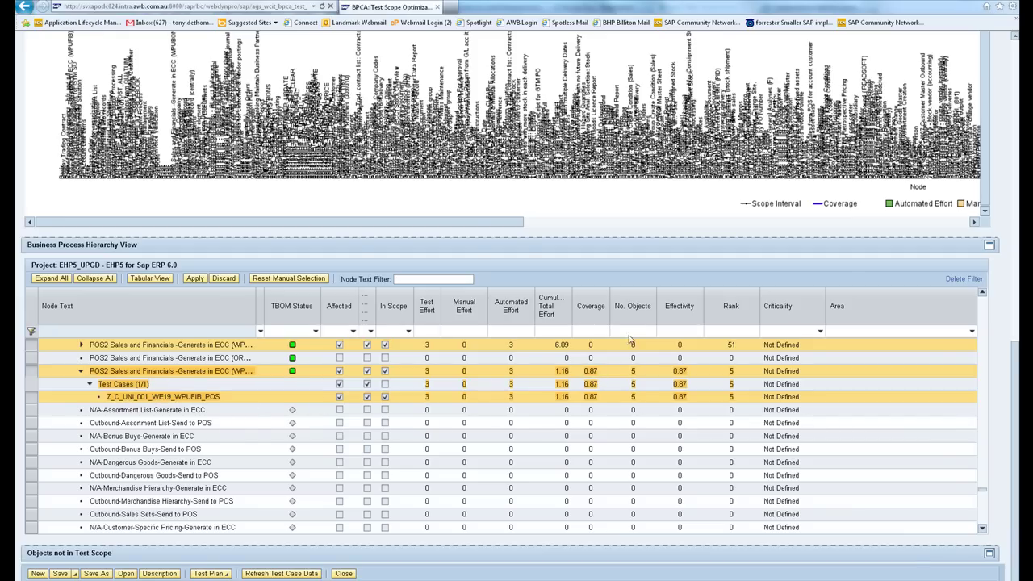
Compare the coverage and effort of test case Z_C_UNI_001_WE19_WPUFIB_POS with the coverage chart and the overall test effort values
scroll(634, 395, up, 5)
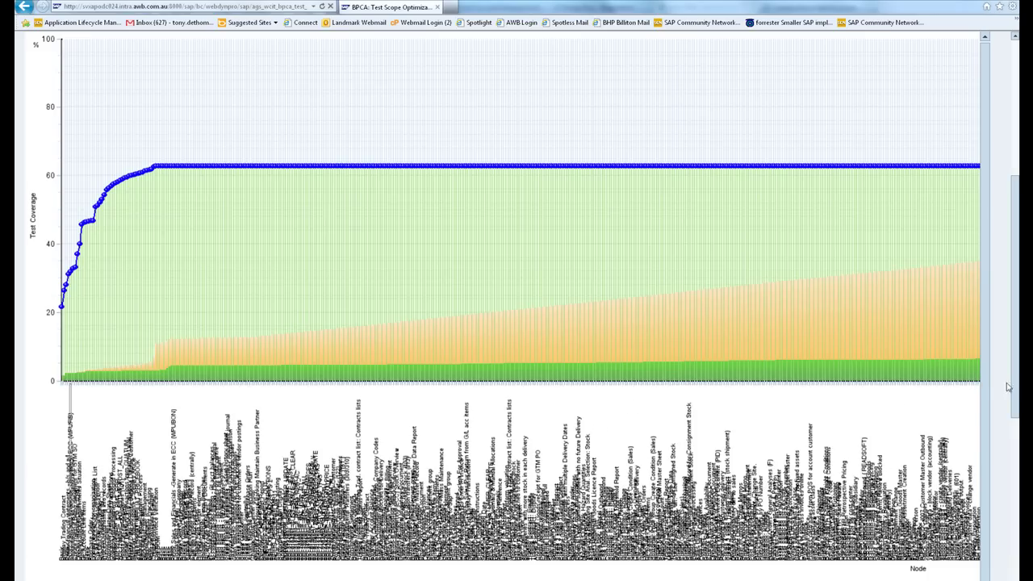
drag(1018, 391, 1016, 574)
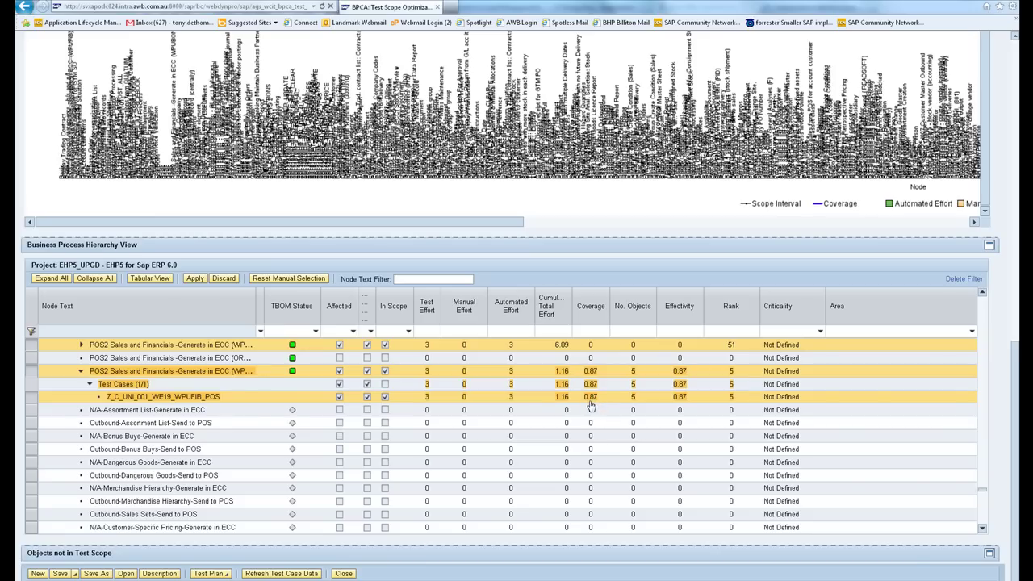
scroll(965, 407, up, 5)
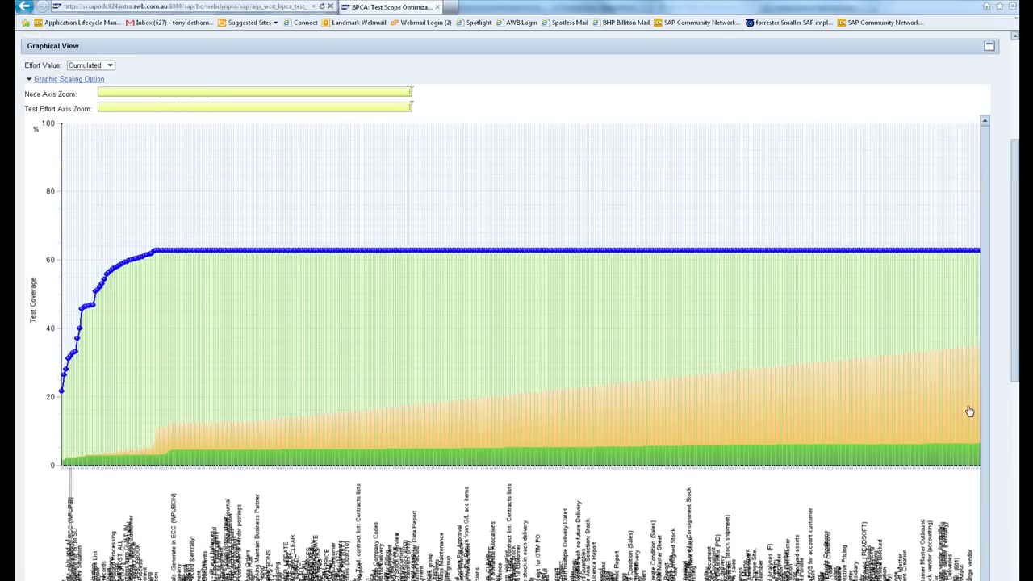
scroll(1016, 309, up, 3)
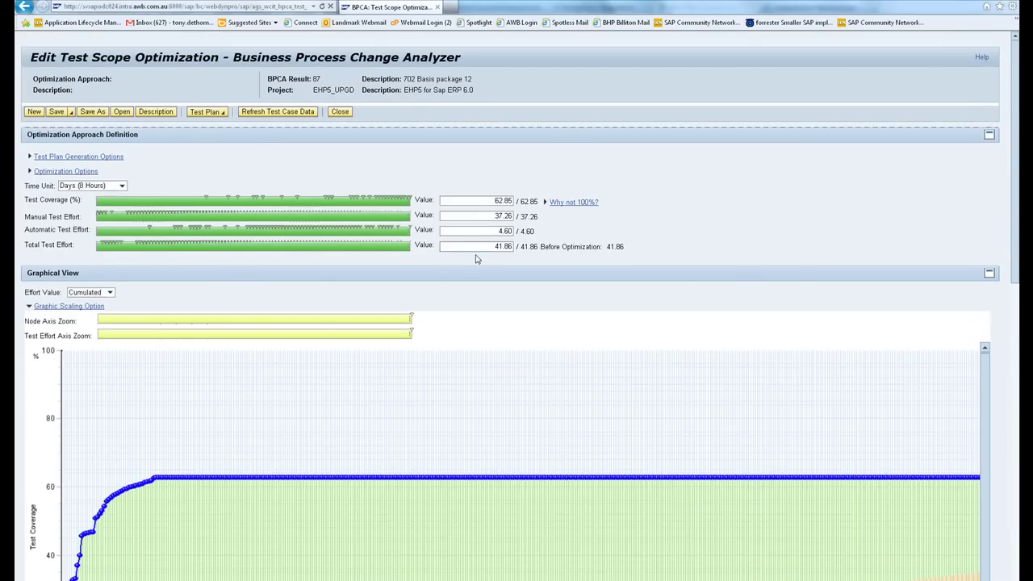
scroll(527, 250, down, 4)
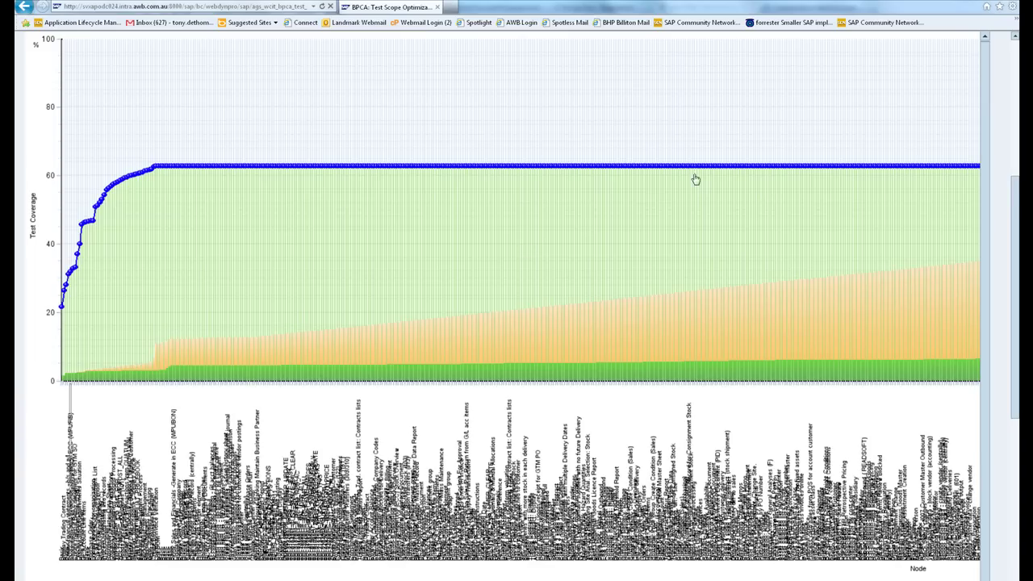
scroll(826, 143, up, 4)
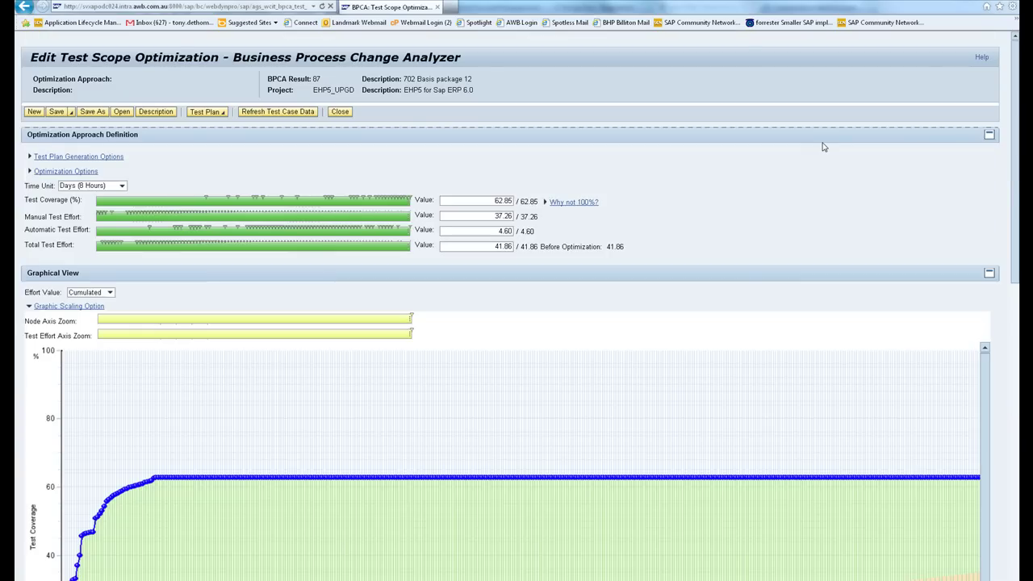